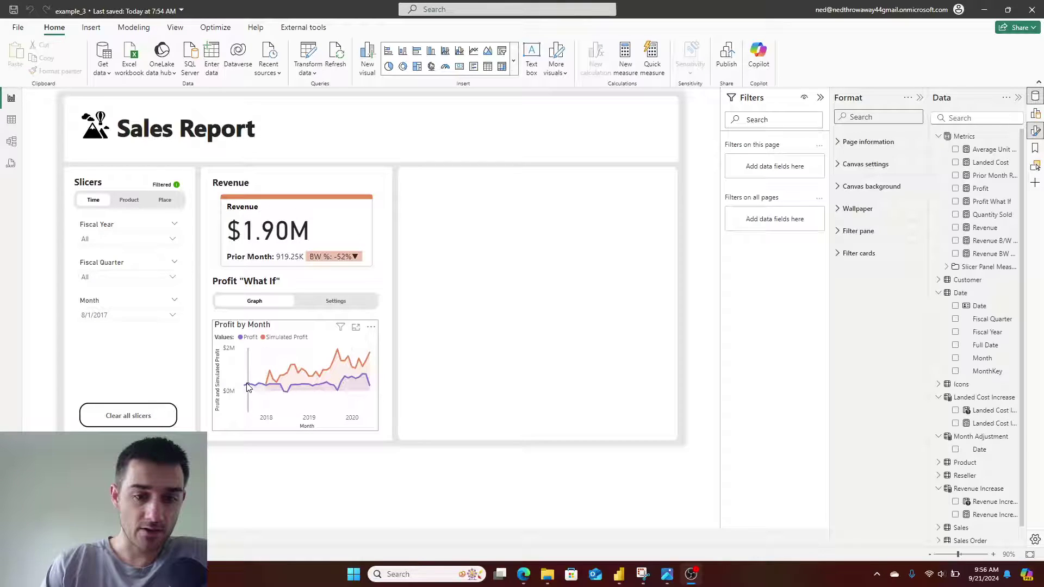
Show the what-if settings slicers and set Month Start to 10/1/2017
mouse_move(248, 387)
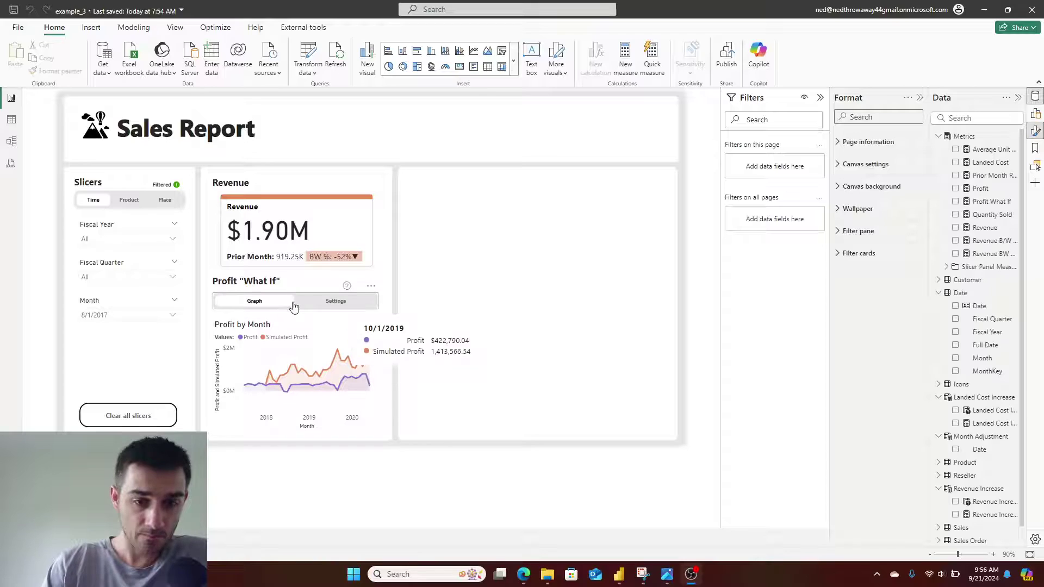
click(337, 301)
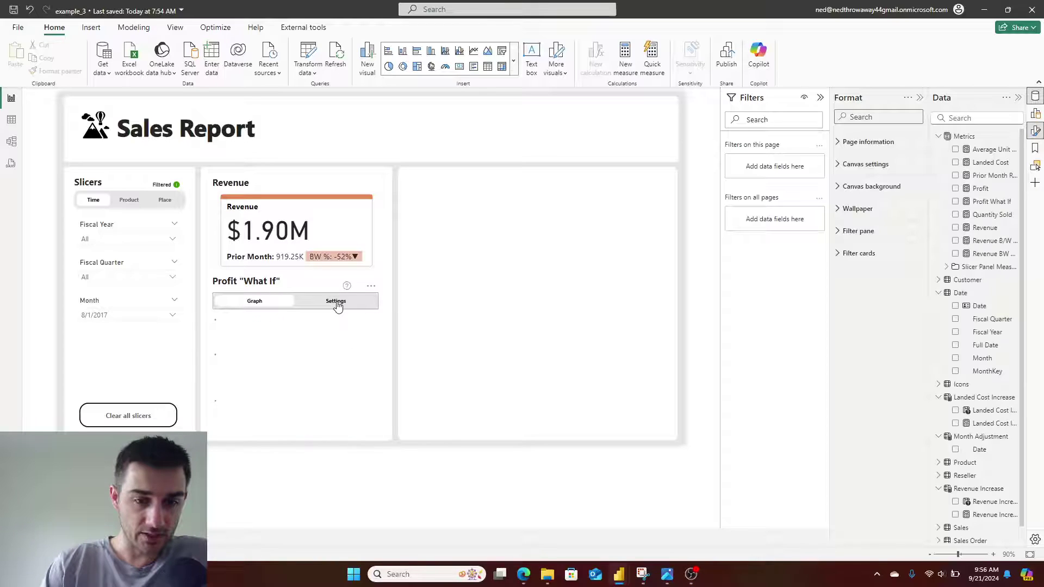
click(312, 336)
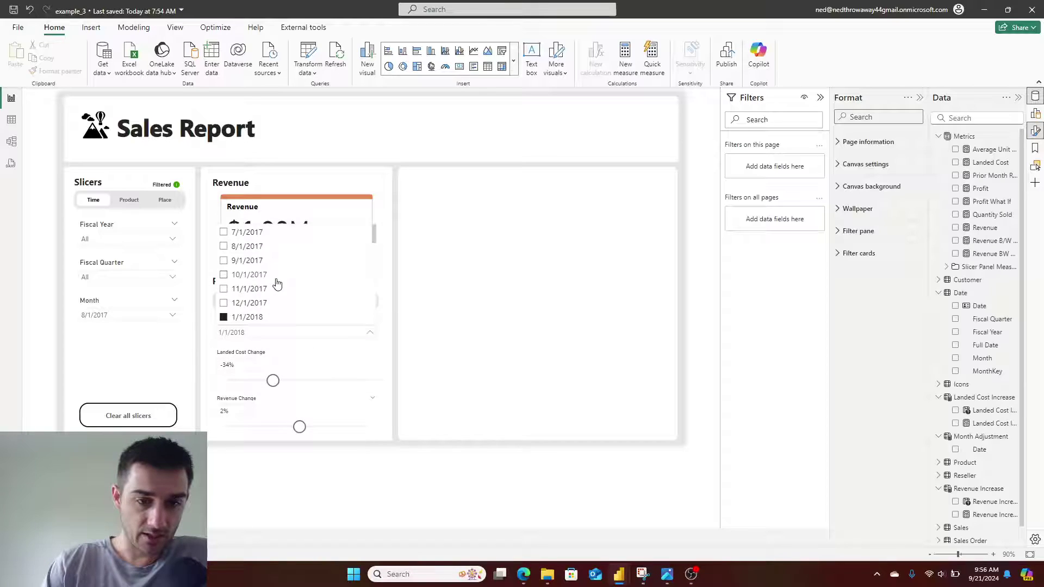
click(247, 276)
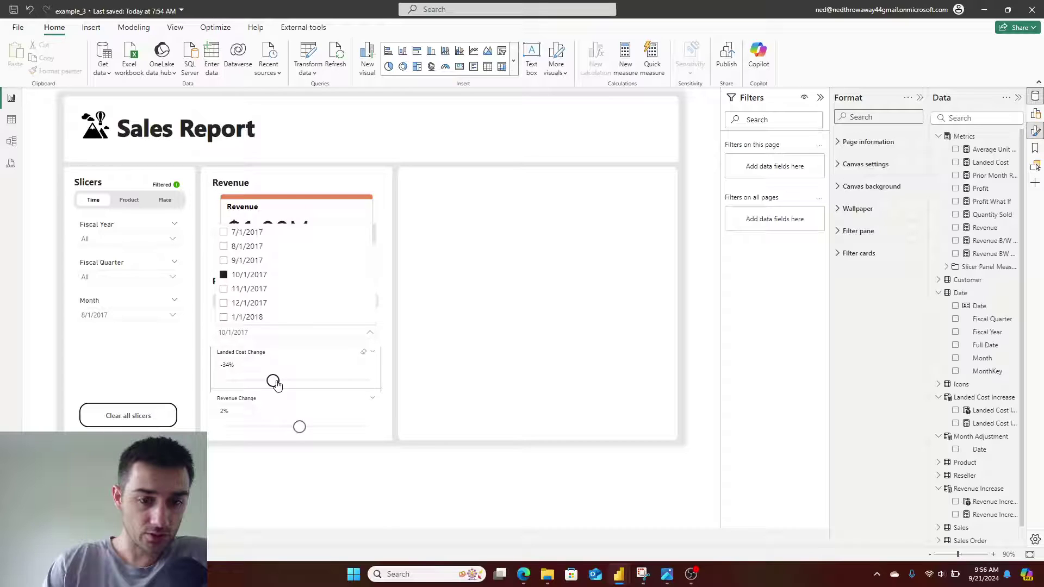
Set Landed Cost Change to 5%, lower Revenue Change, and return to the profit graph
drag(274, 380, 302, 381)
drag(300, 427, 298, 432)
ctrl+click(256, 302)
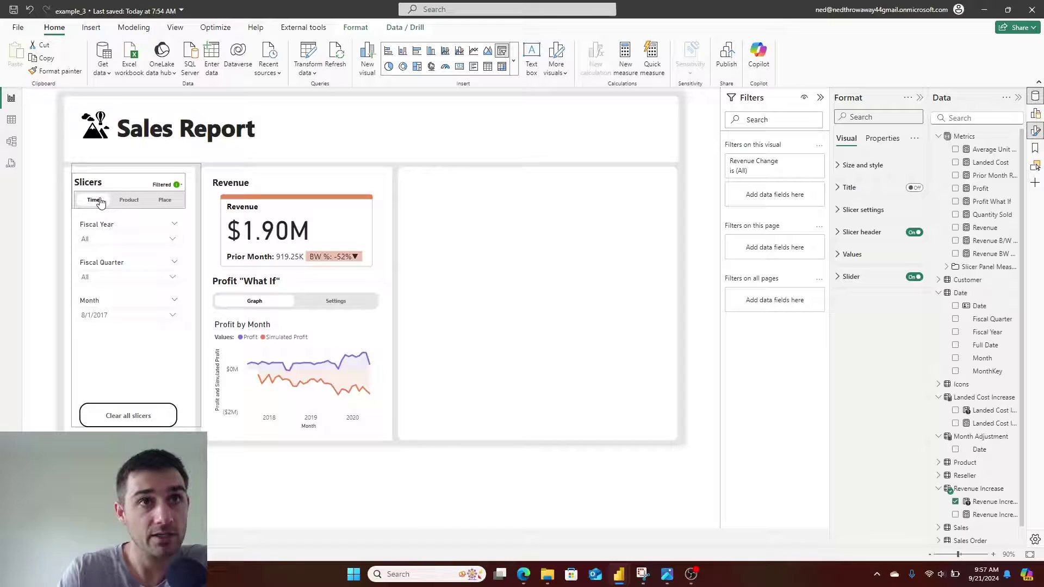
Select the Slicers group and show the Selection and Bookmarks panes
click(164, 203)
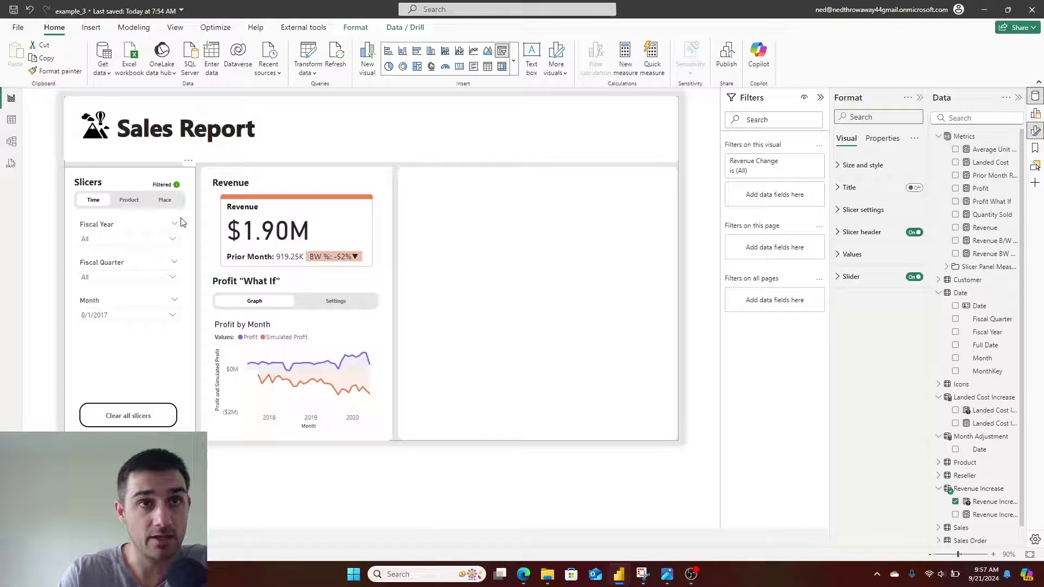
click(182, 207)
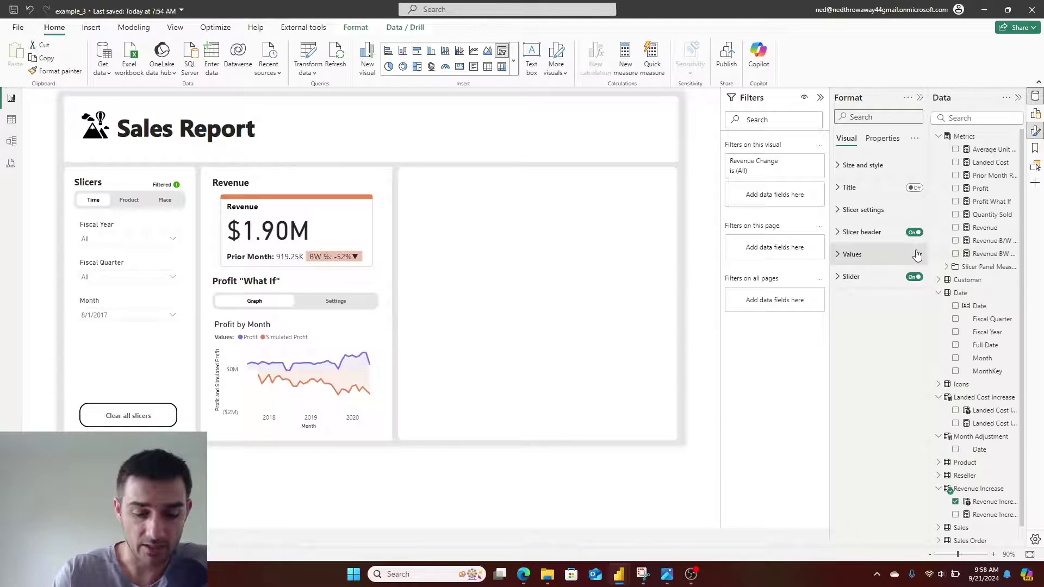
click(1036, 165)
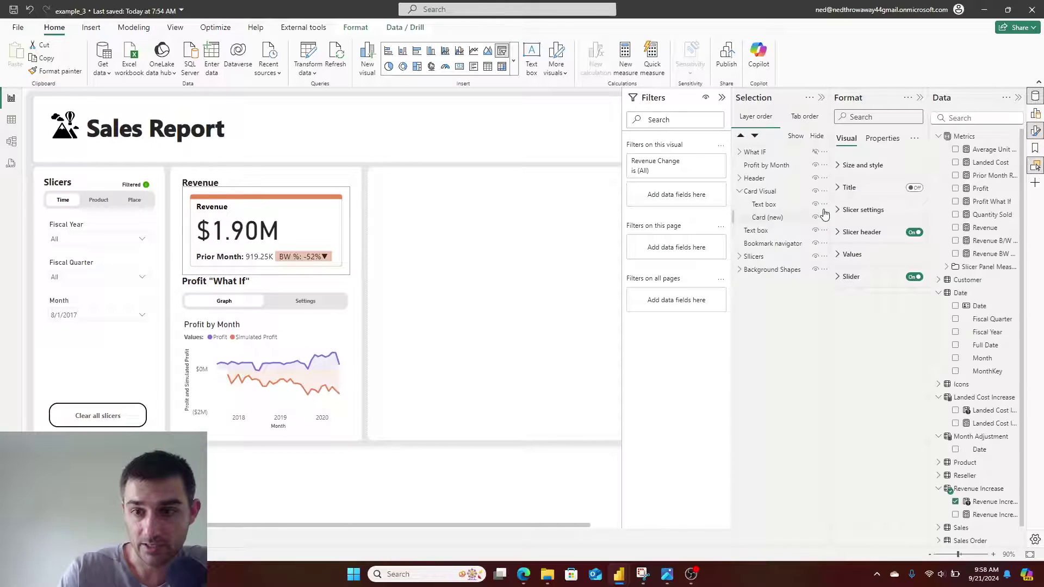
click(1035, 148)
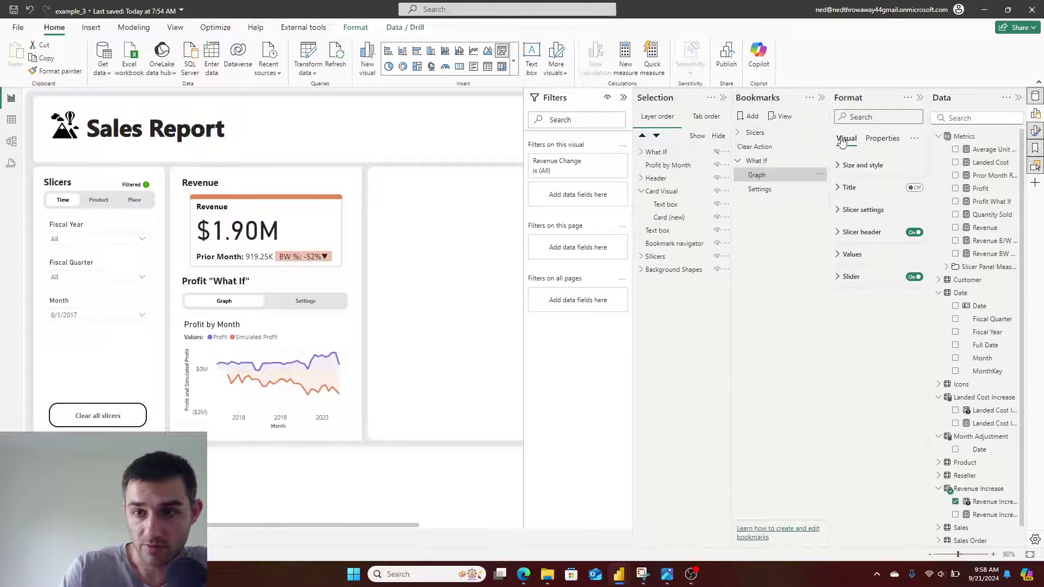
In the What If bookmark group, apply the Settings bookmark to reveal the slicers
click(738, 161)
click(739, 162)
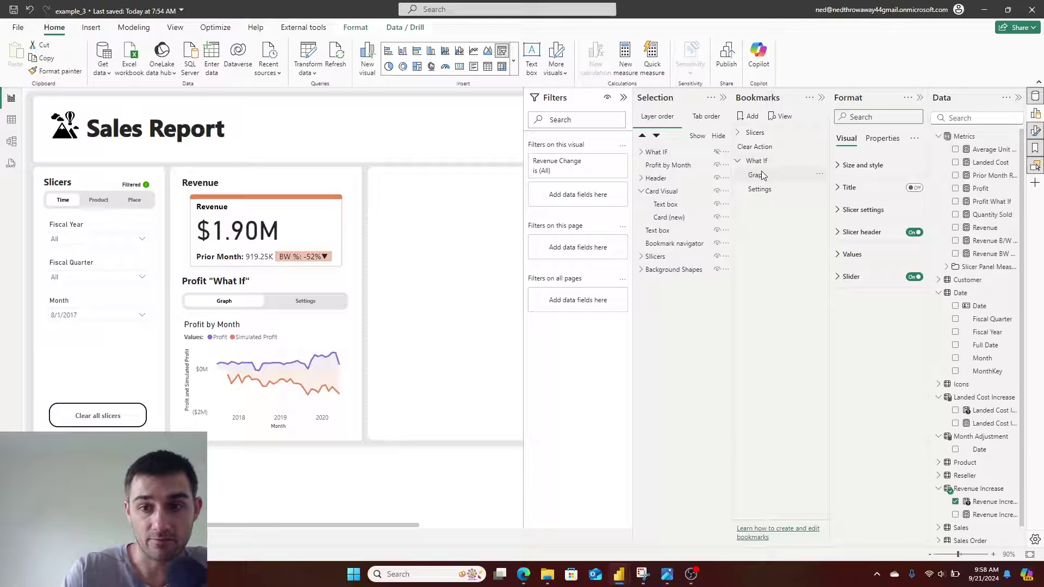
click(761, 189)
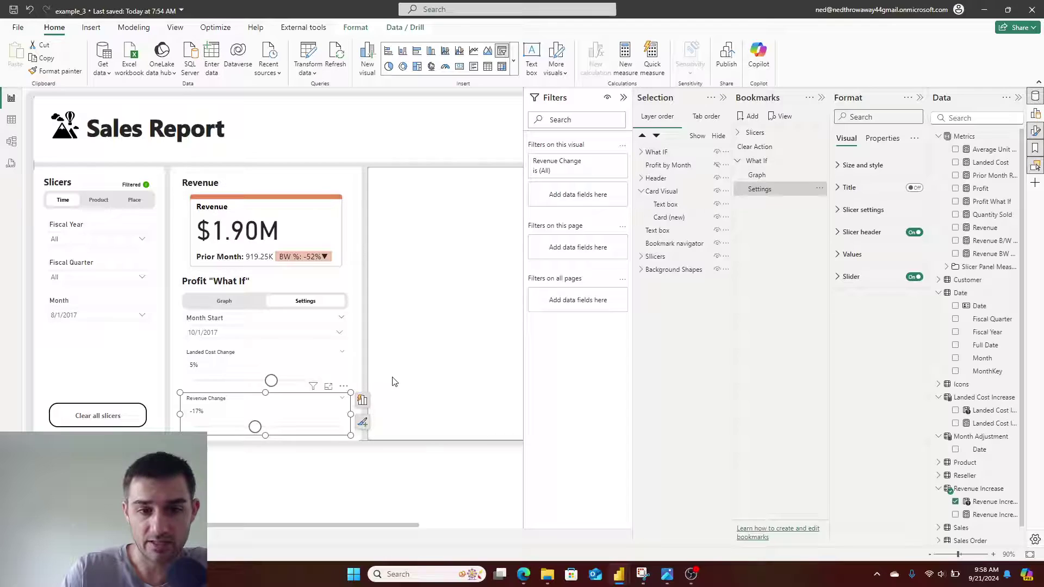
Apply the Graph bookmark and view the Profit by Month chart's fields: Month, Profit, Simulated Profit
ctrl+click(227, 300)
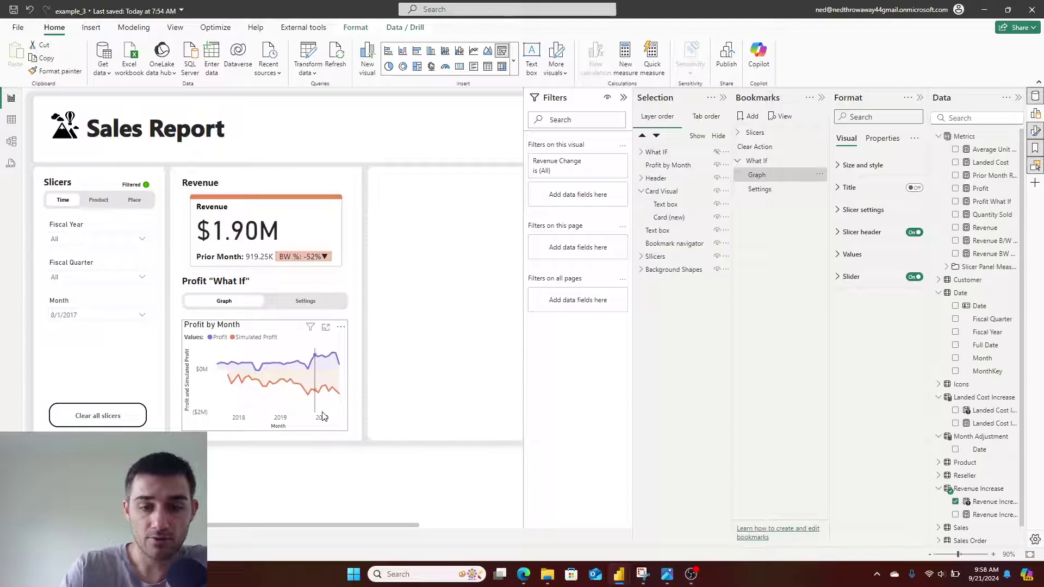
click(344, 430)
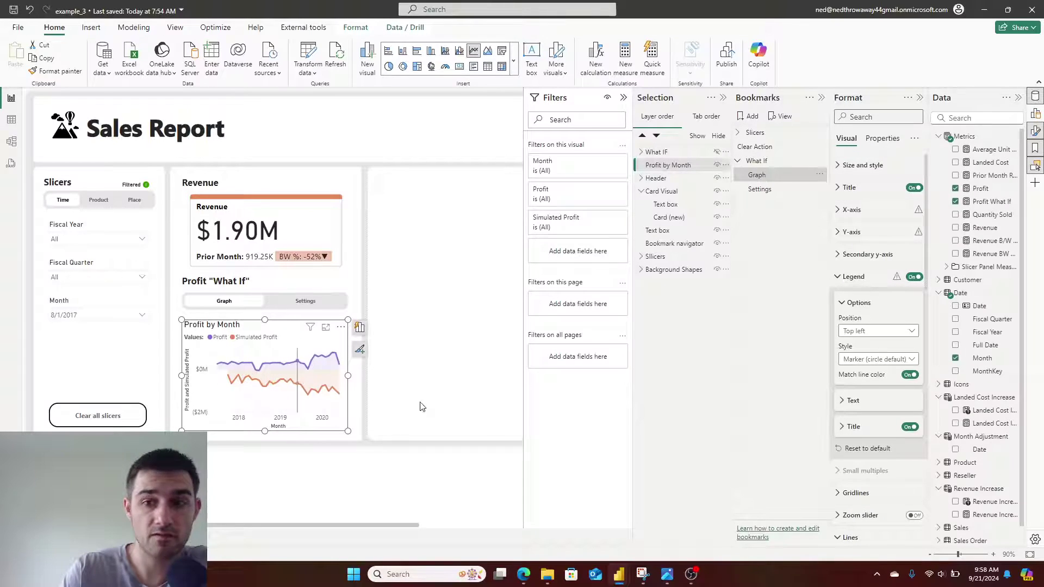
scroll(888, 532, down, 4)
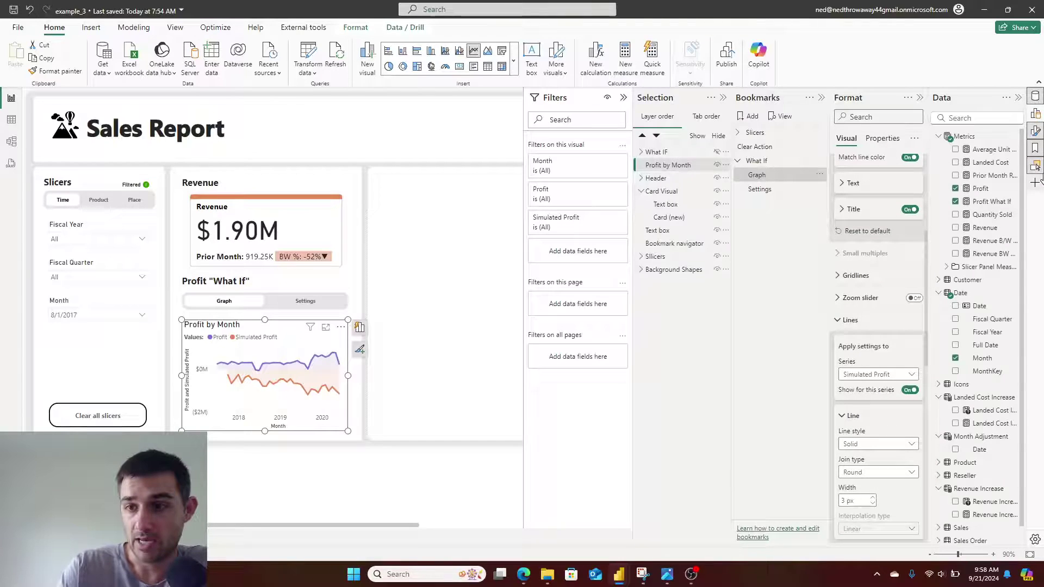
click(1036, 116)
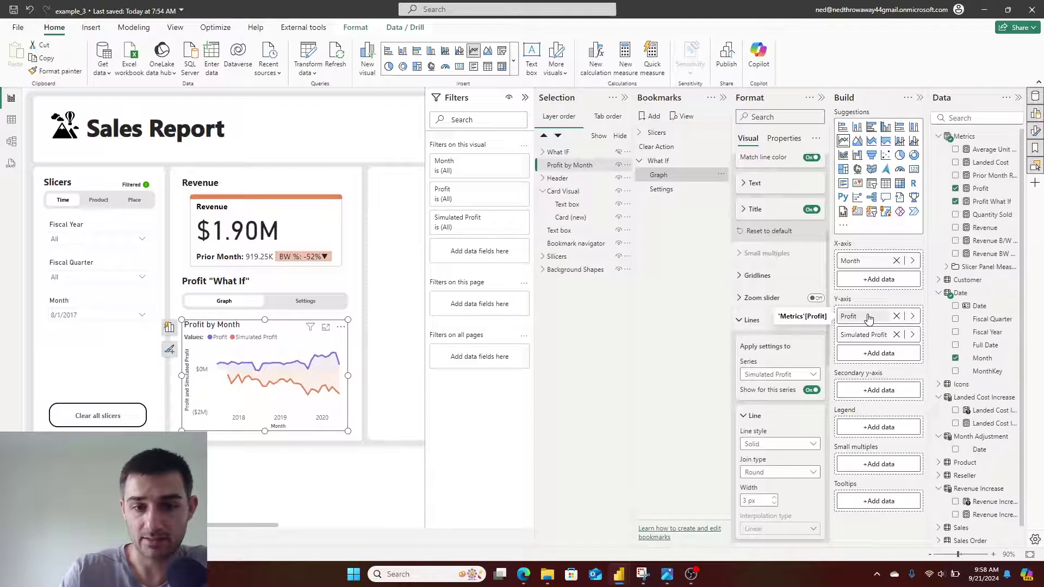
Show the what-if settings and start a new Fields parameter from Modeling
click(306, 302)
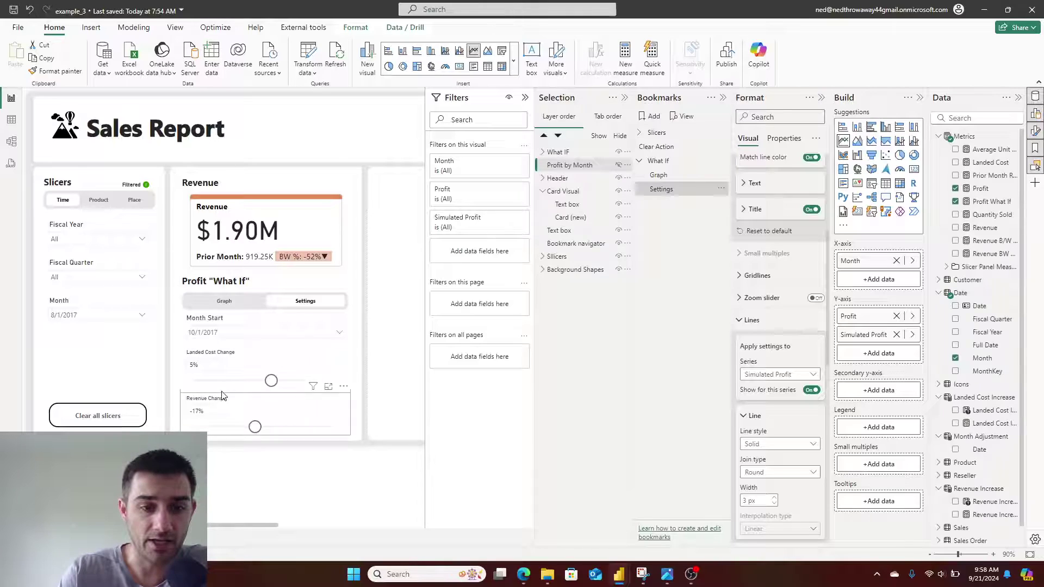
click(212, 361)
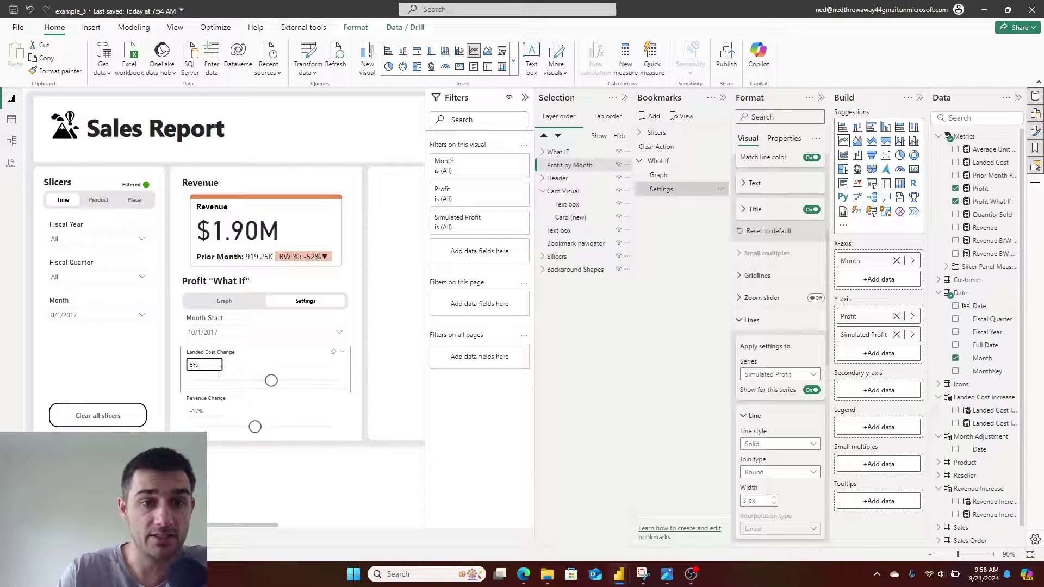
click(90, 27)
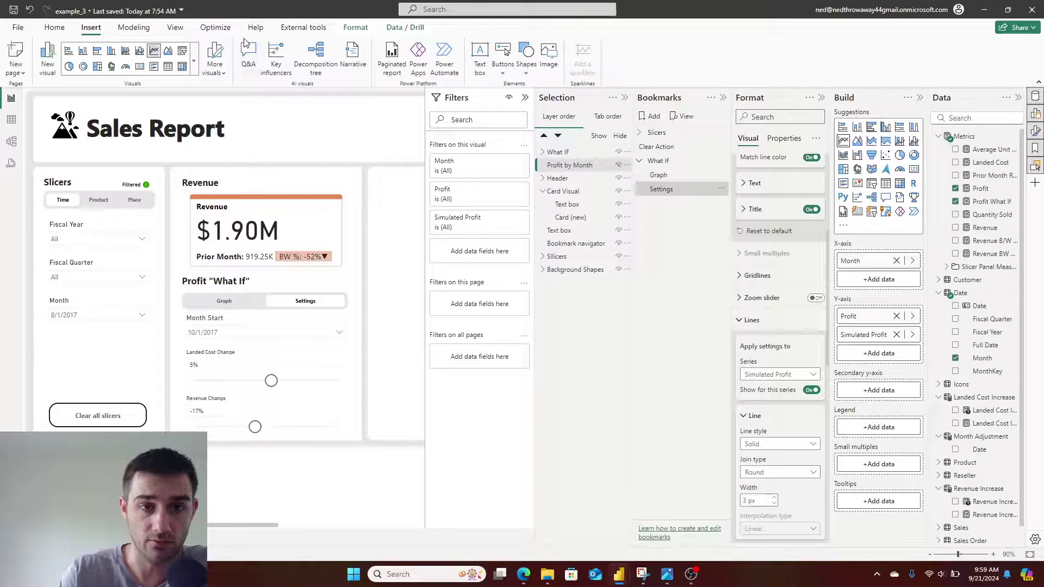
click(134, 27)
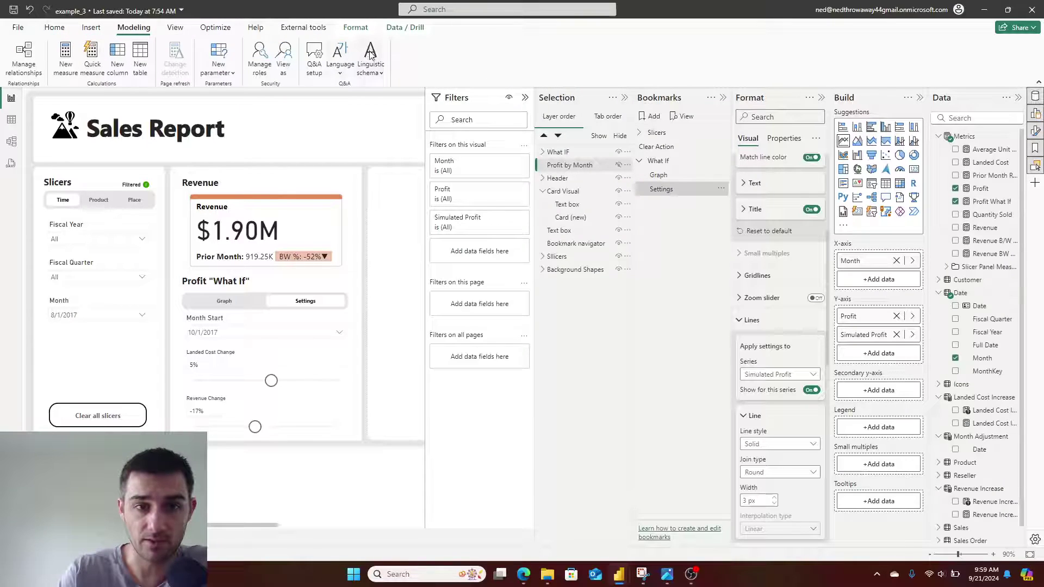
click(227, 77)
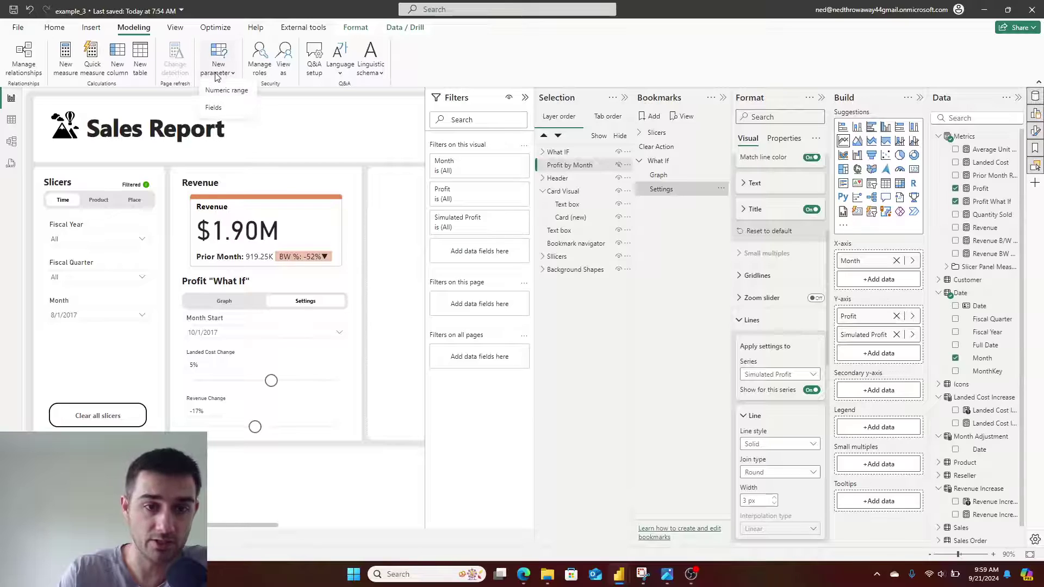
click(238, 114)
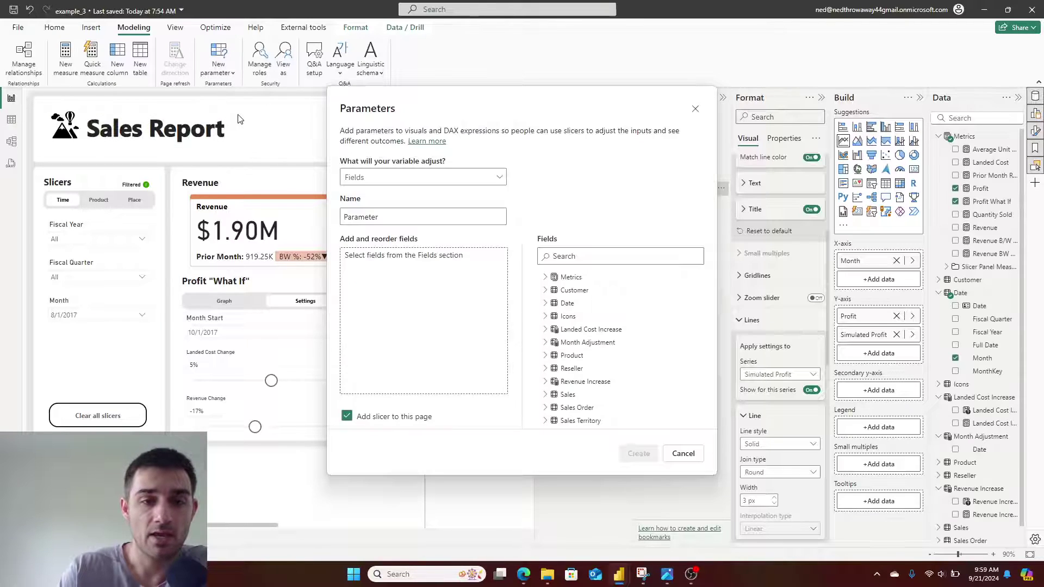
Switch the parameter to Numeric range, cancel it, and view the Month Adjustment table
click(408, 178)
click(381, 194)
click(380, 217)
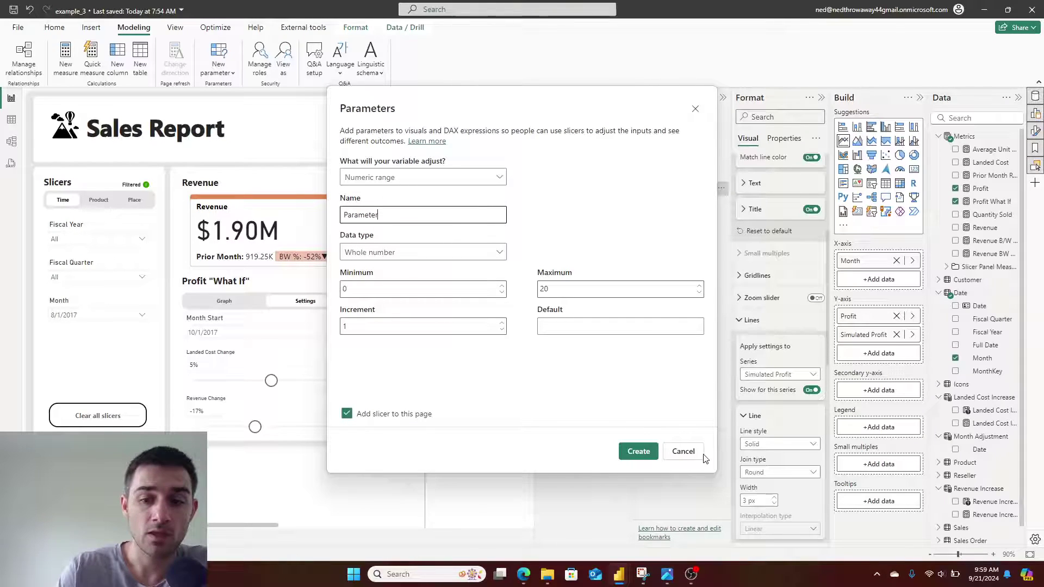
click(686, 452)
click(7, 124)
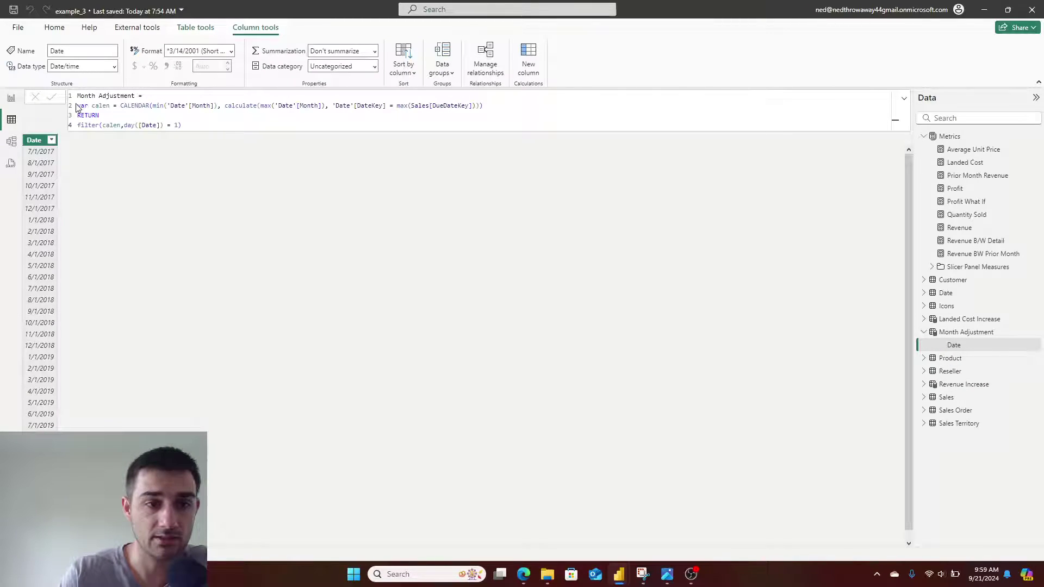
Inspect the Month Adjustment DAX, highlighting RETURN and the CALENDAR part, then commit it
drag(79, 96, 209, 105)
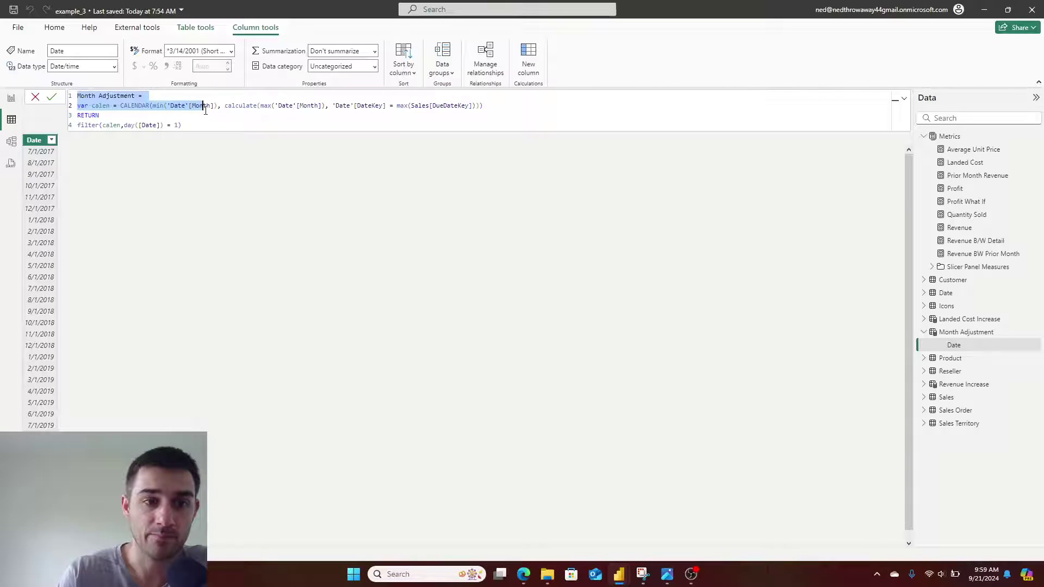
click(195, 117)
double_click(195, 117)
drag(120, 105, 459, 126)
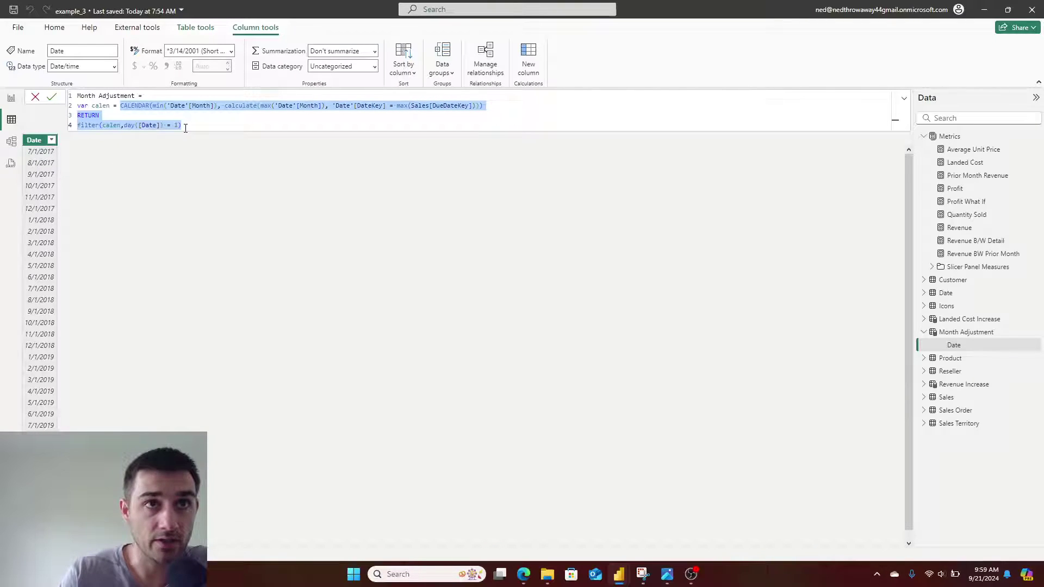
click(52, 97)
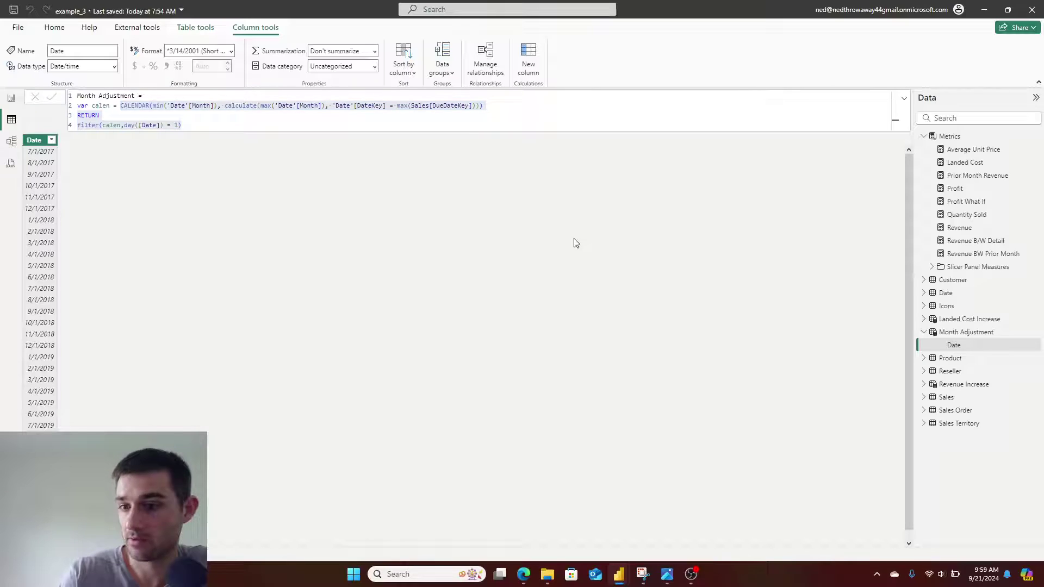
Show the Landed Cost Increase column and highlight GENERATESERIES in its formula
click(924, 318)
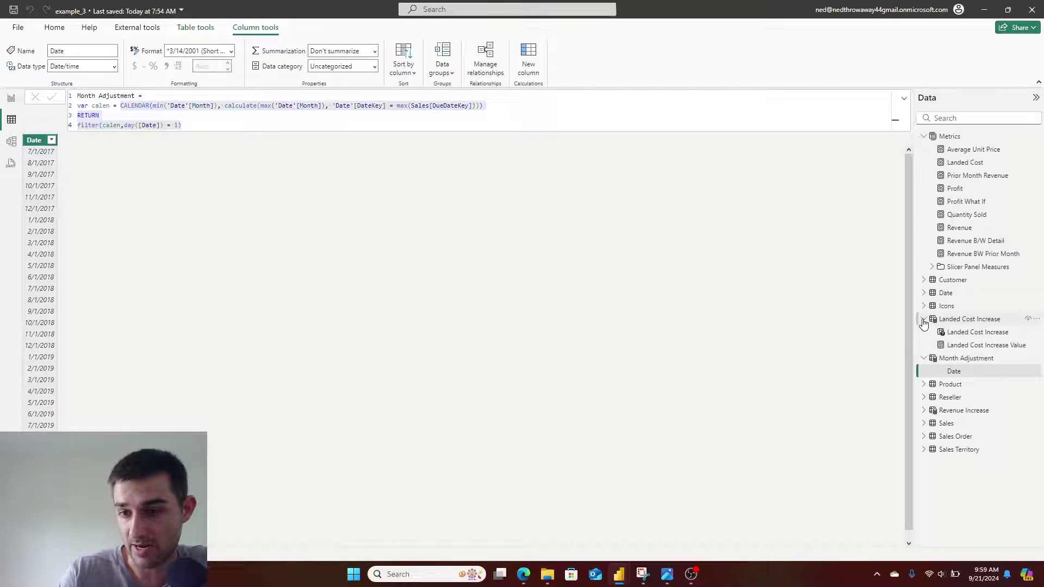
click(980, 333)
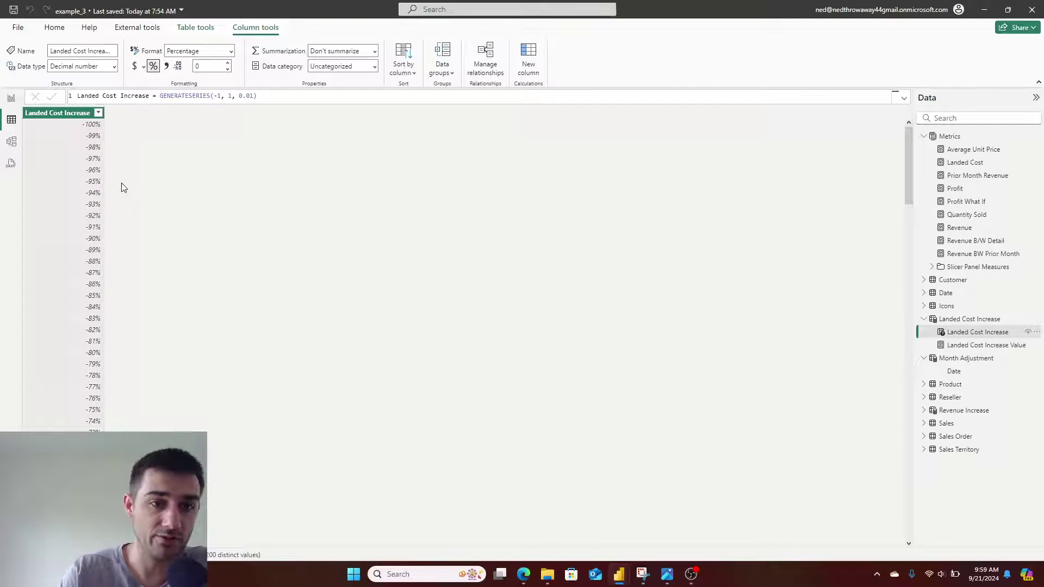
click(156, 96)
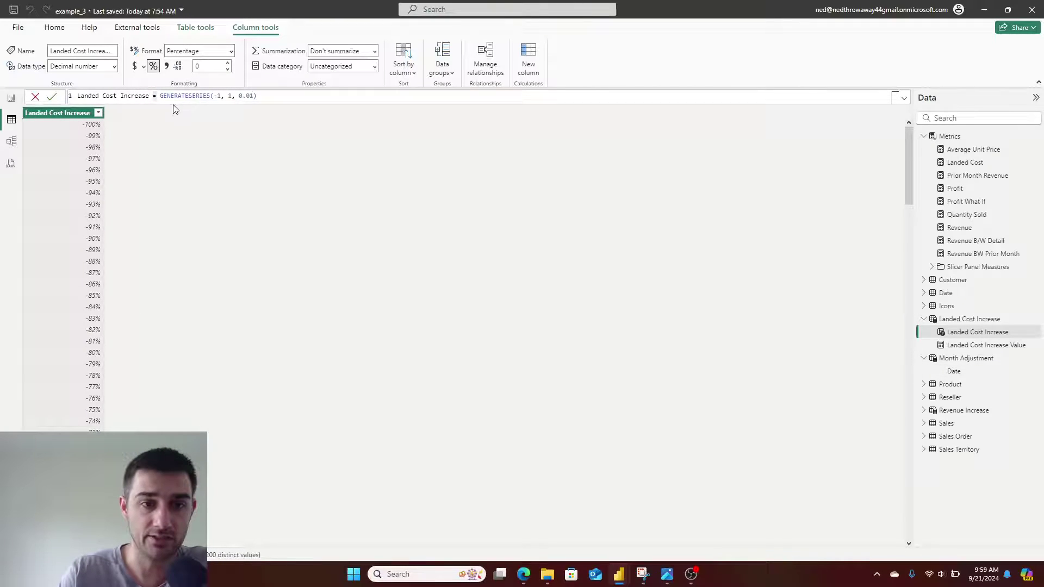
click(165, 100)
drag(161, 98, 196, 97)
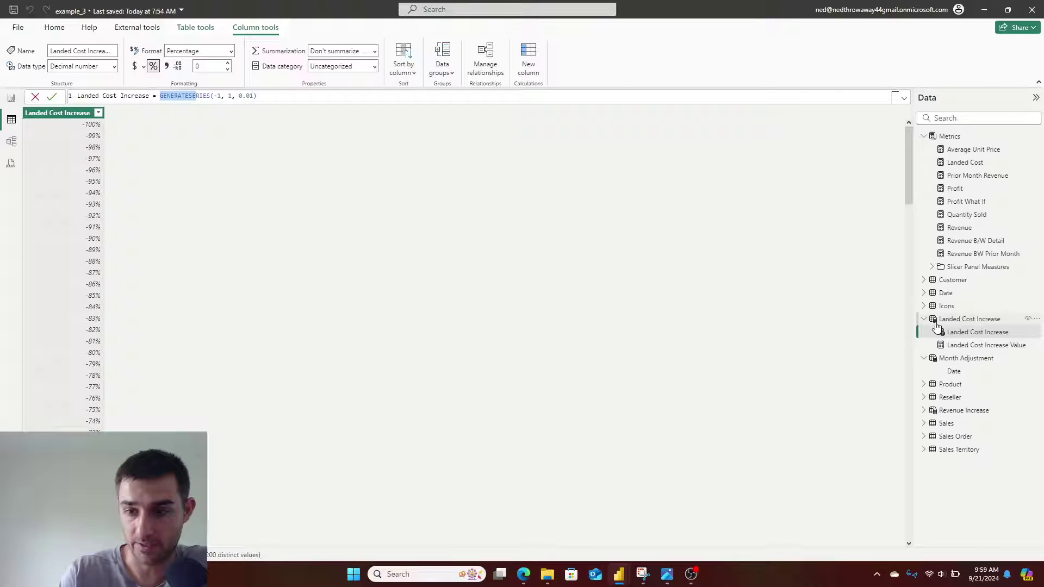
Show the Revenue Increase column with its GENERATESERIES(-1, 1, 0.01) formula
click(925, 412)
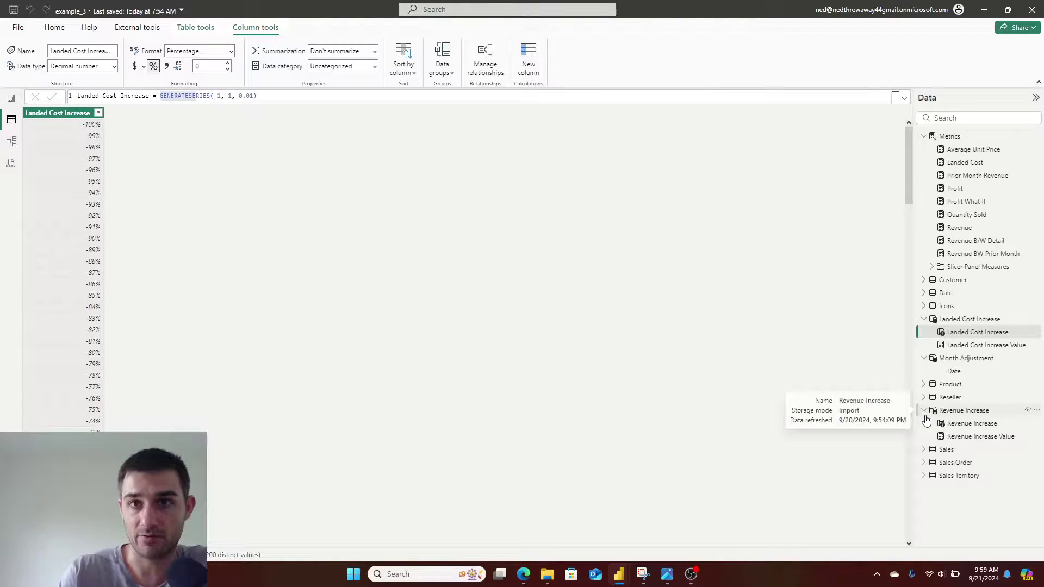
click(966, 425)
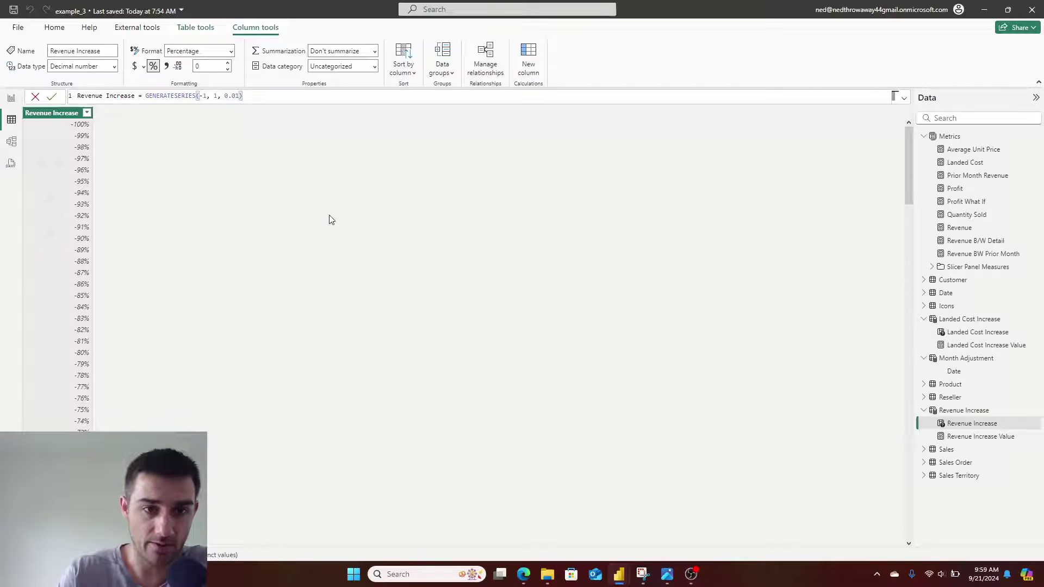
click(203, 97)
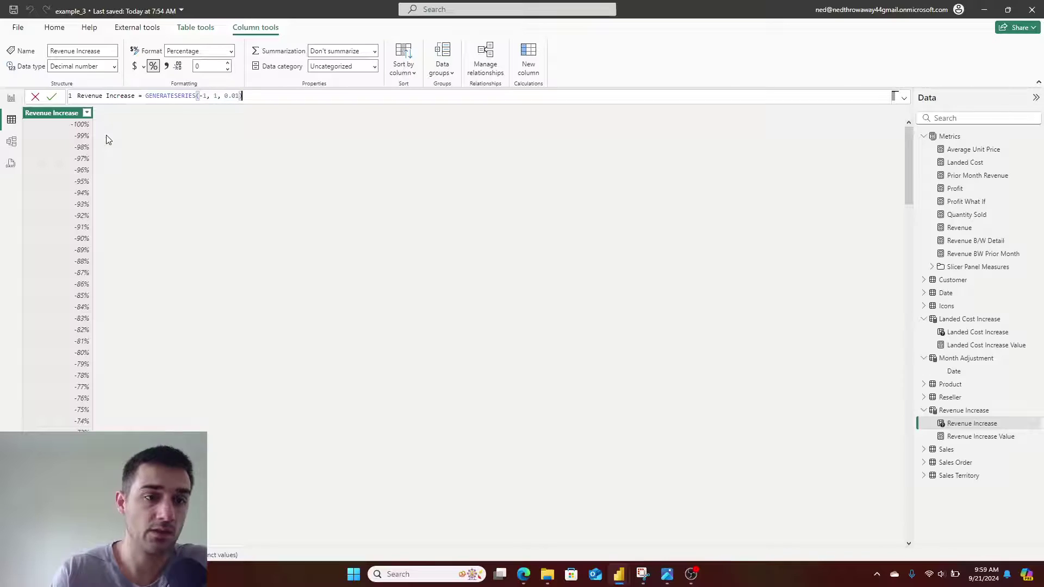
Back in Report view, select Month Start, Landed Cost Change and Revenue Change slicers to see their fields
click(11, 98)
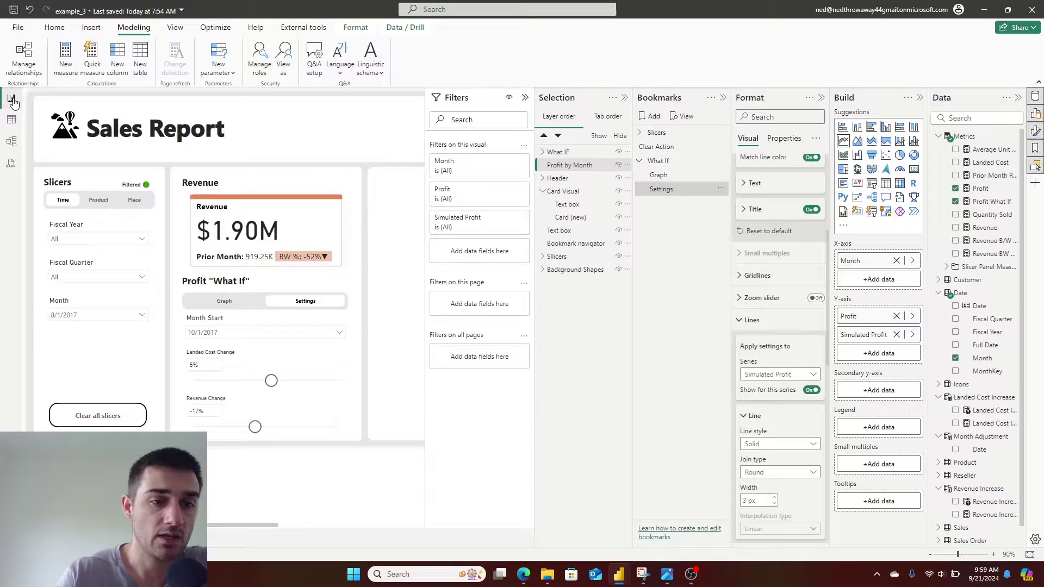
click(334, 348)
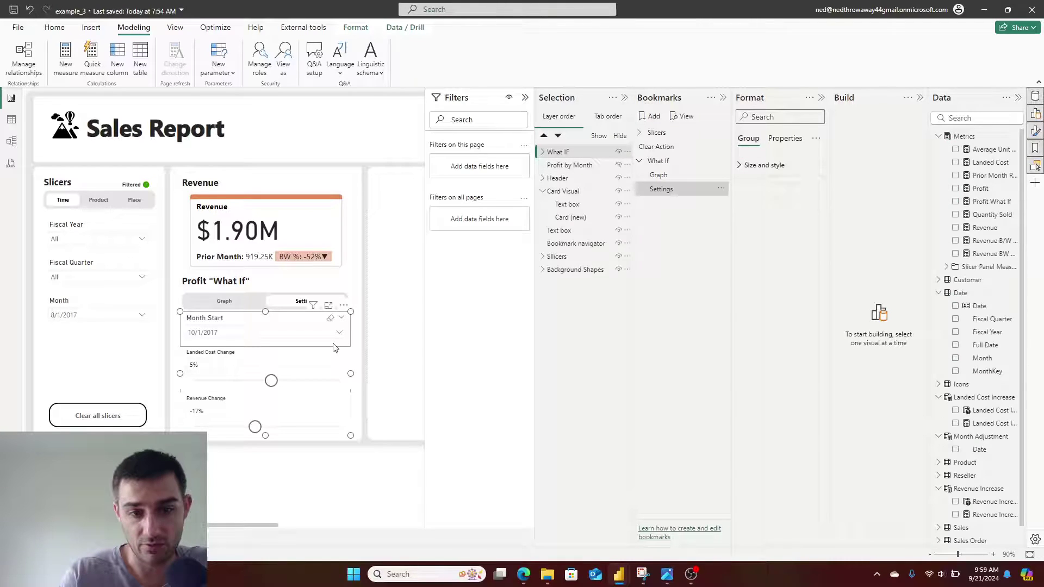
click(334, 347)
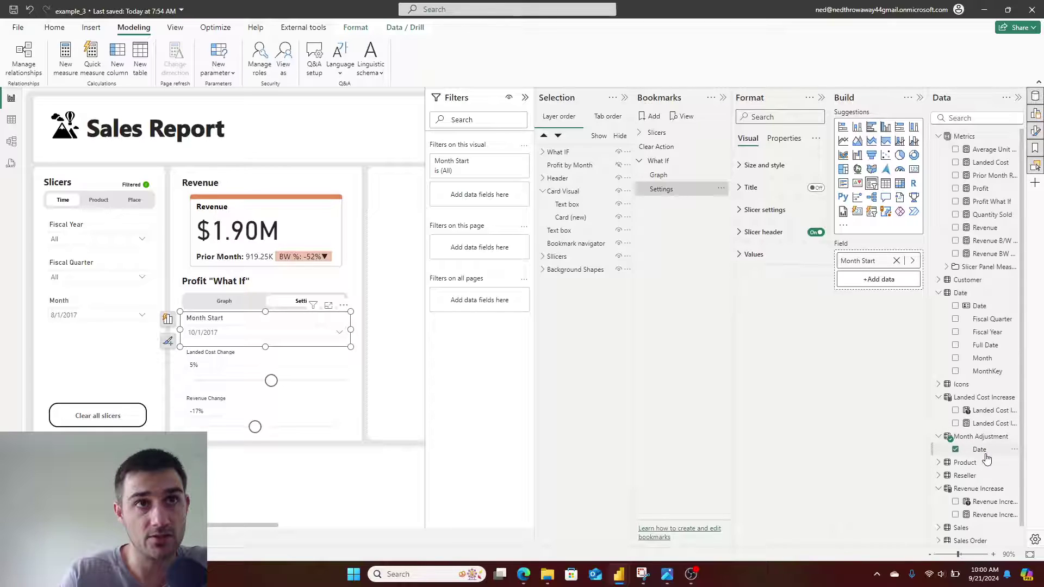
click(319, 366)
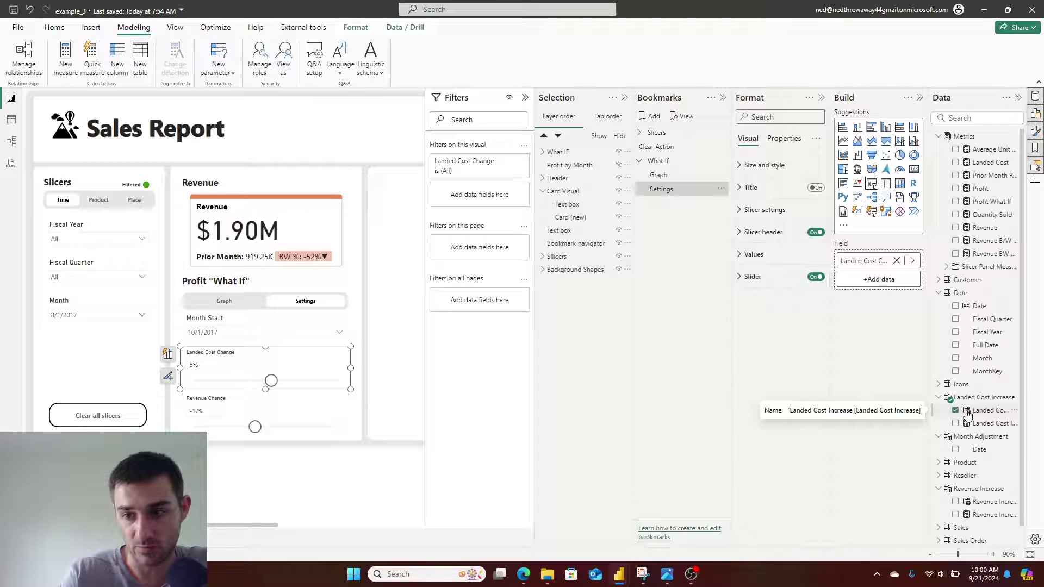
click(319, 417)
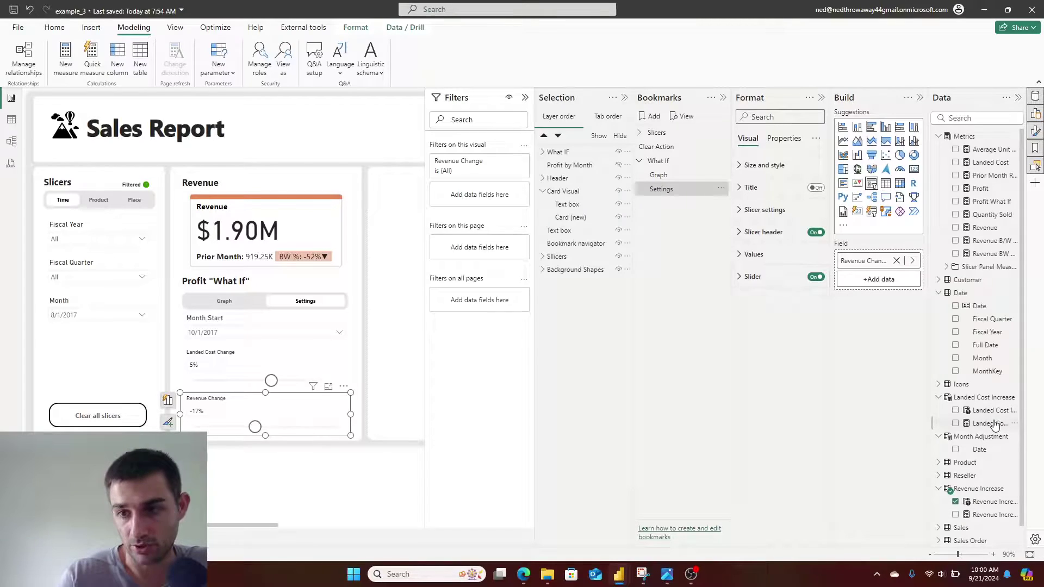
Open the Profit What If measure and examine altered_profit, [Revenue] and the Revenue Increase multiplier
click(994, 205)
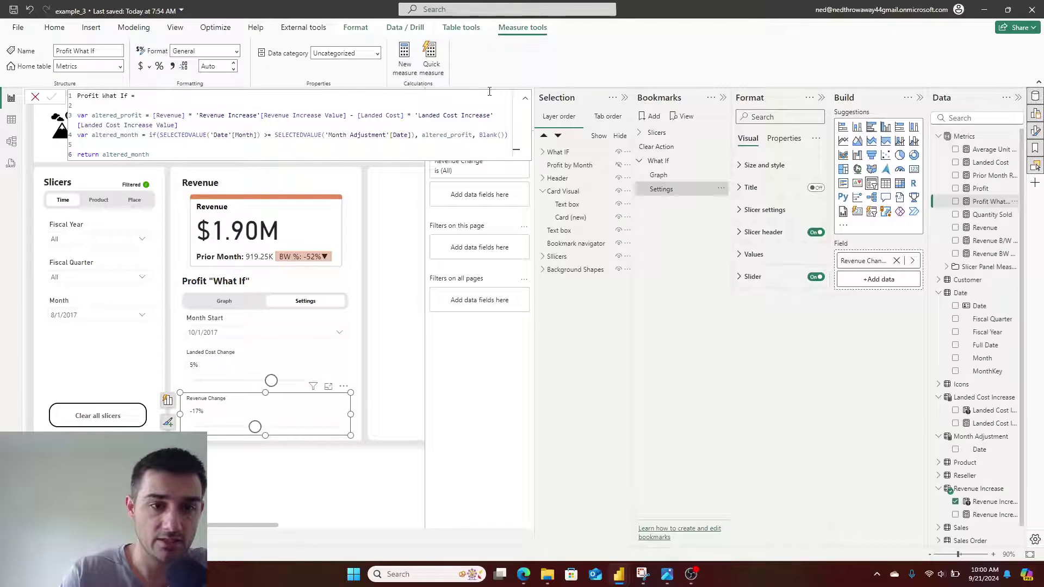
click(229, 117)
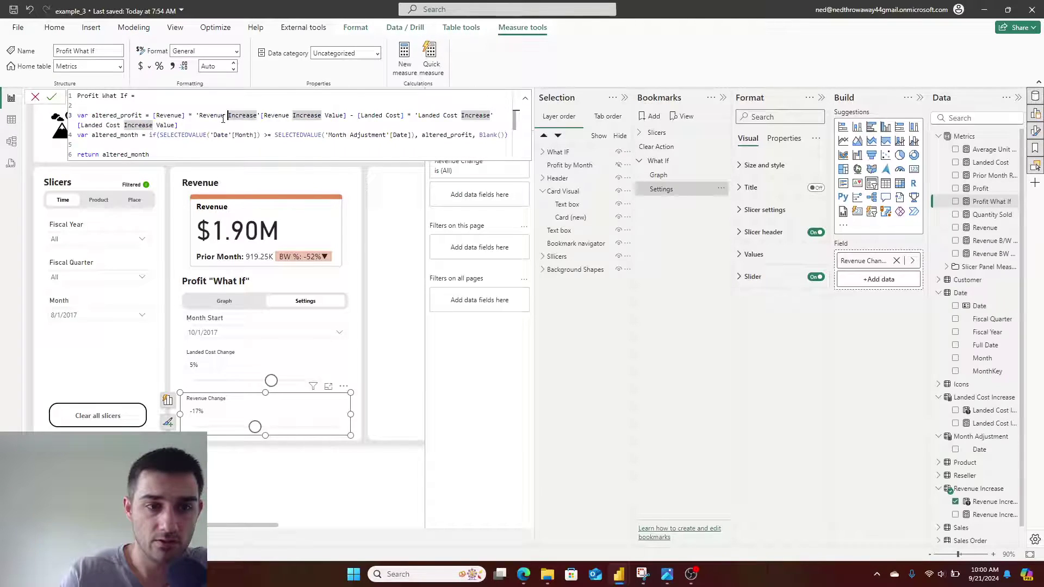
click(173, 116)
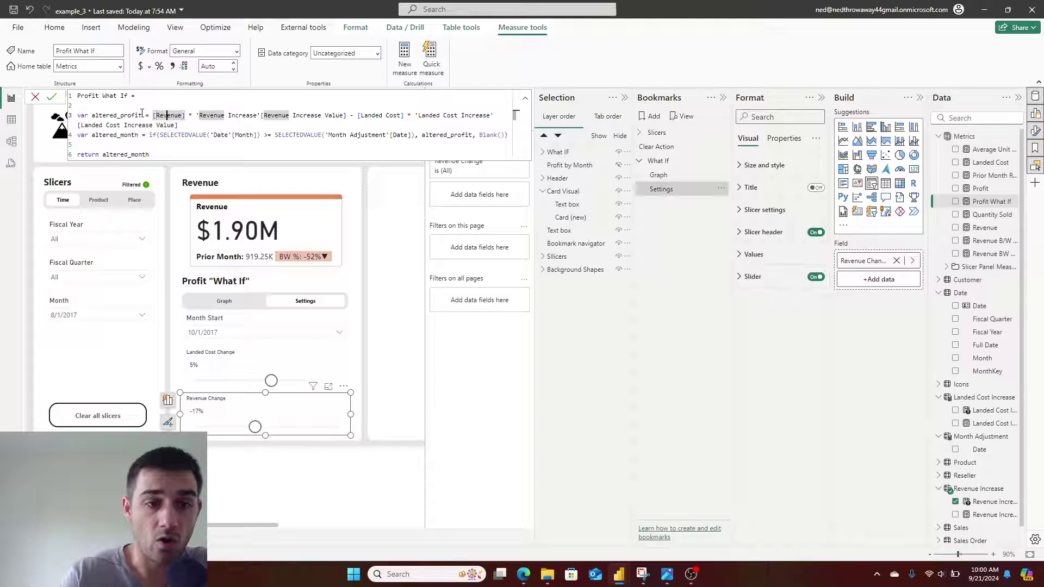
drag(142, 115, 110, 115)
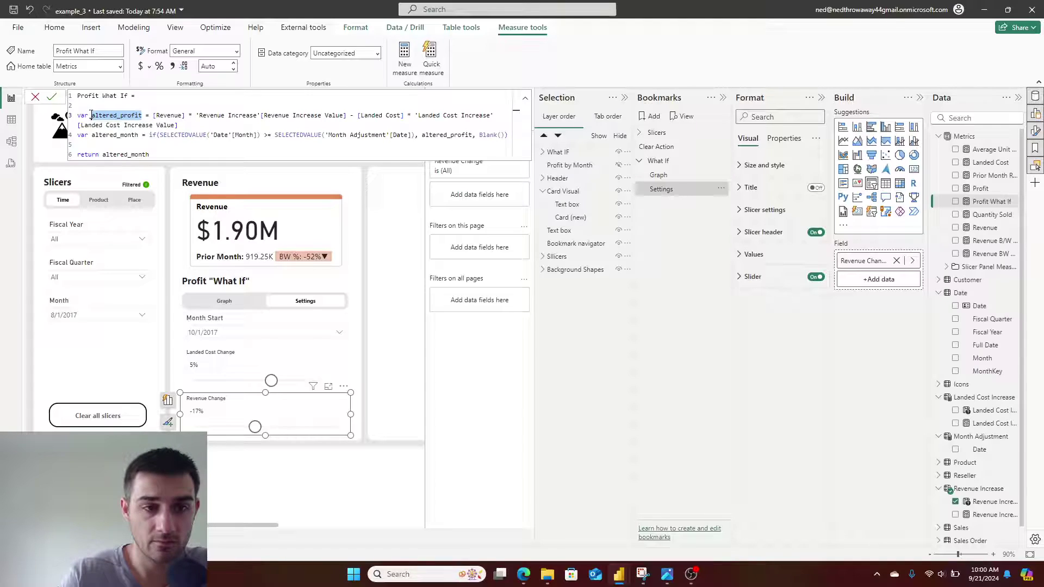
drag(155, 115, 328, 123)
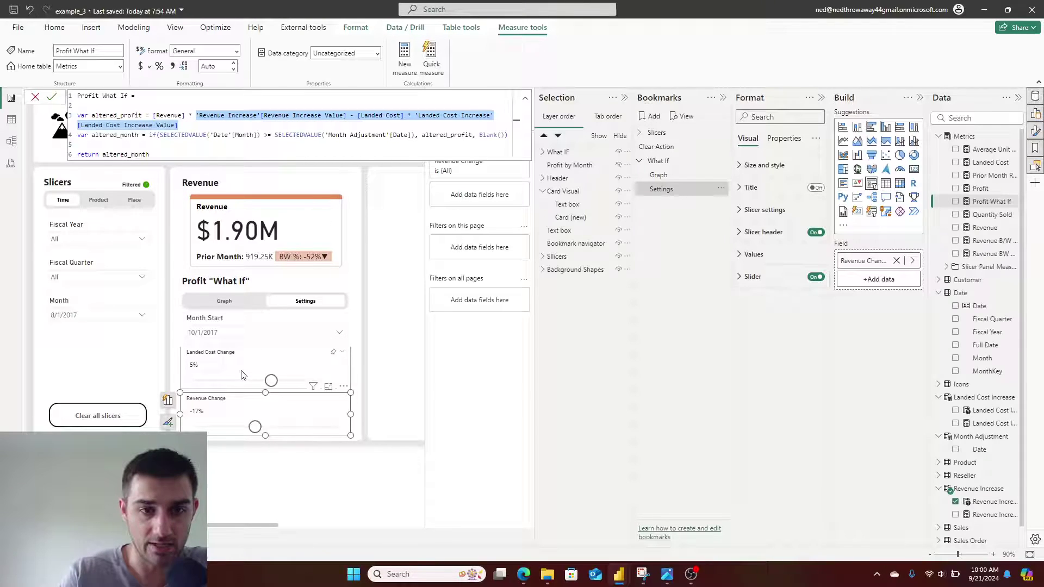
click(228, 116)
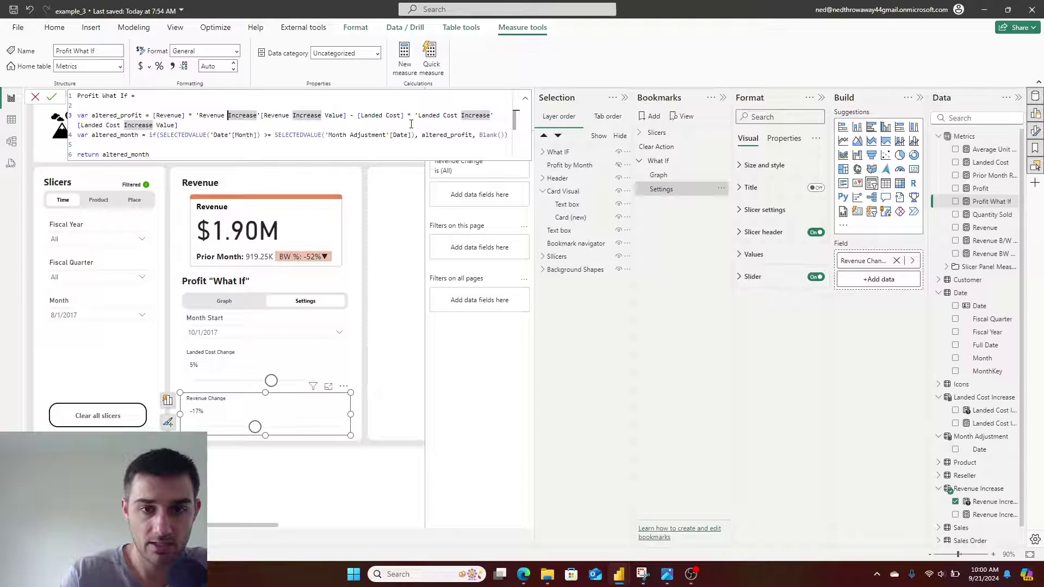
Highlight the landed cost increase term, then switch the section to the Profit by Month graph
double_click(381, 116)
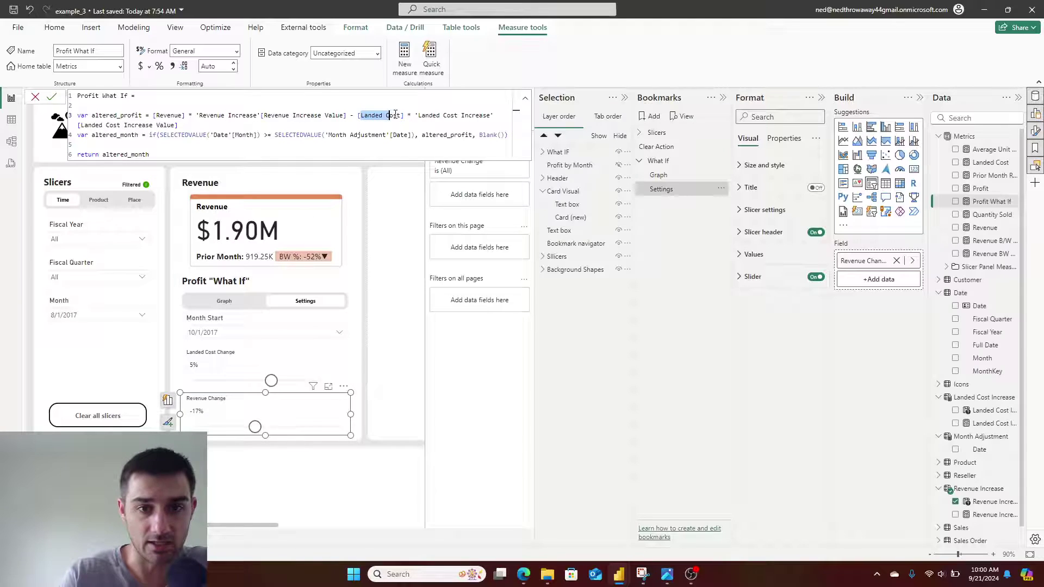
click(429, 116)
drag(429, 115, 455, 126)
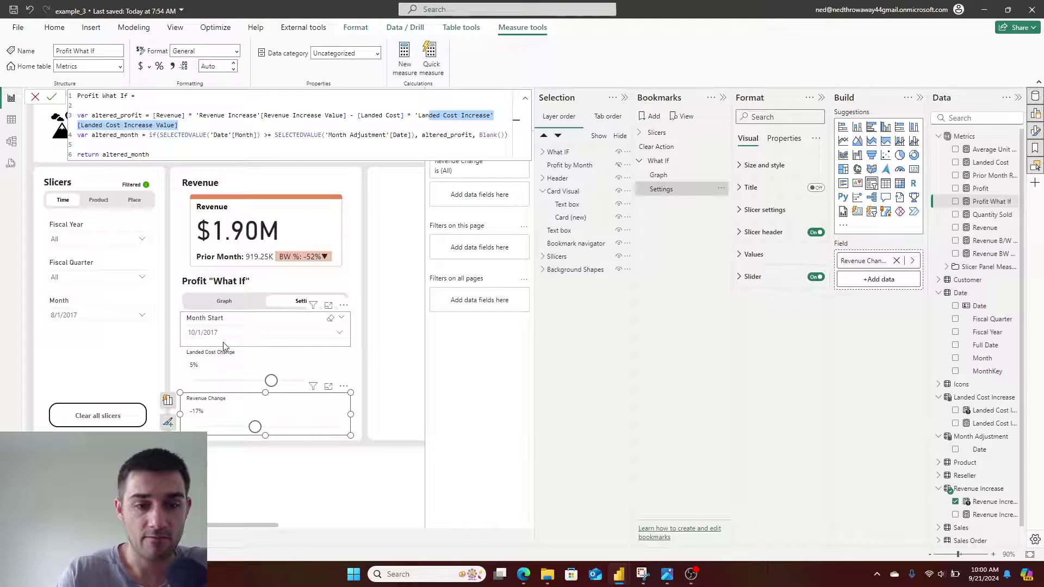
click(226, 303)
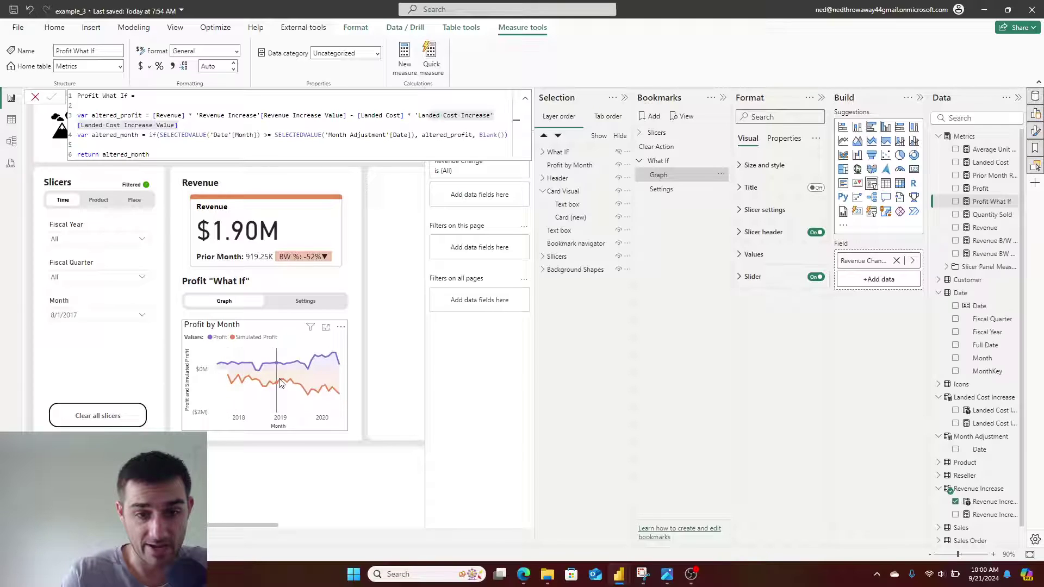
Add 5/1/2020 as a Month Start and view the profit graph
click(305, 301)
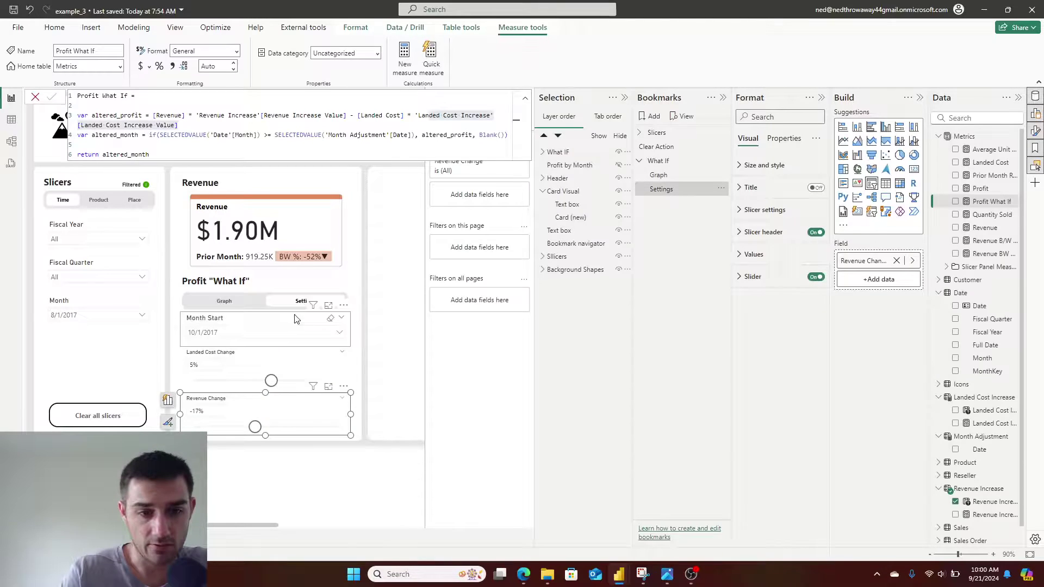
click(287, 334)
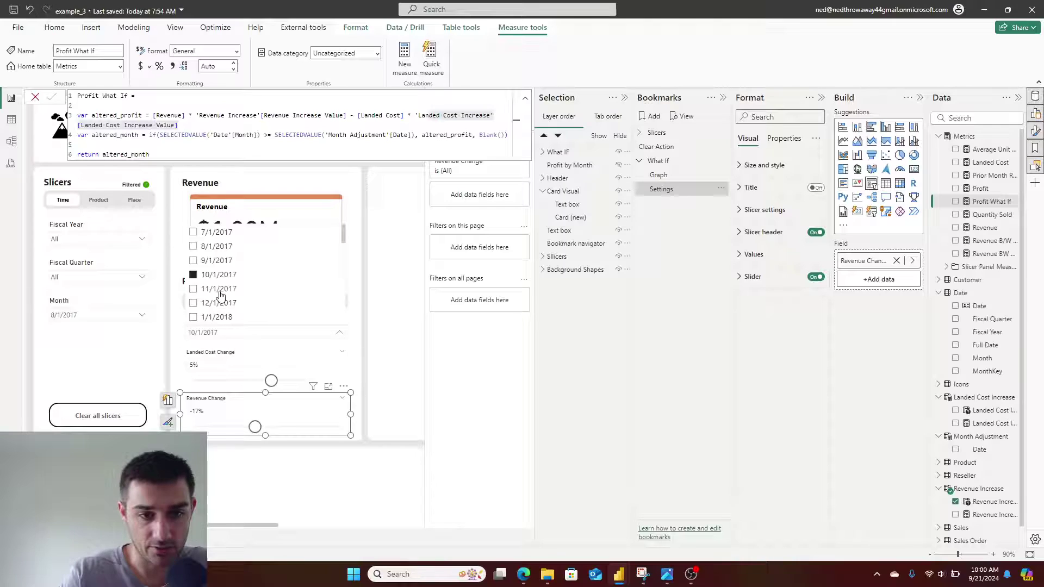
scroll(228, 291, down, 10)
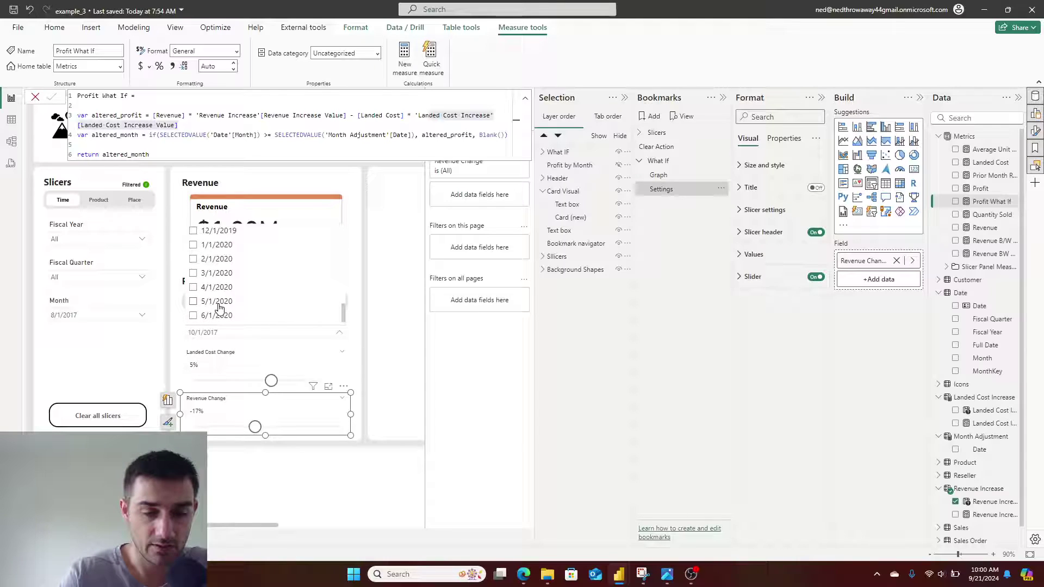
click(219, 306)
click(337, 492)
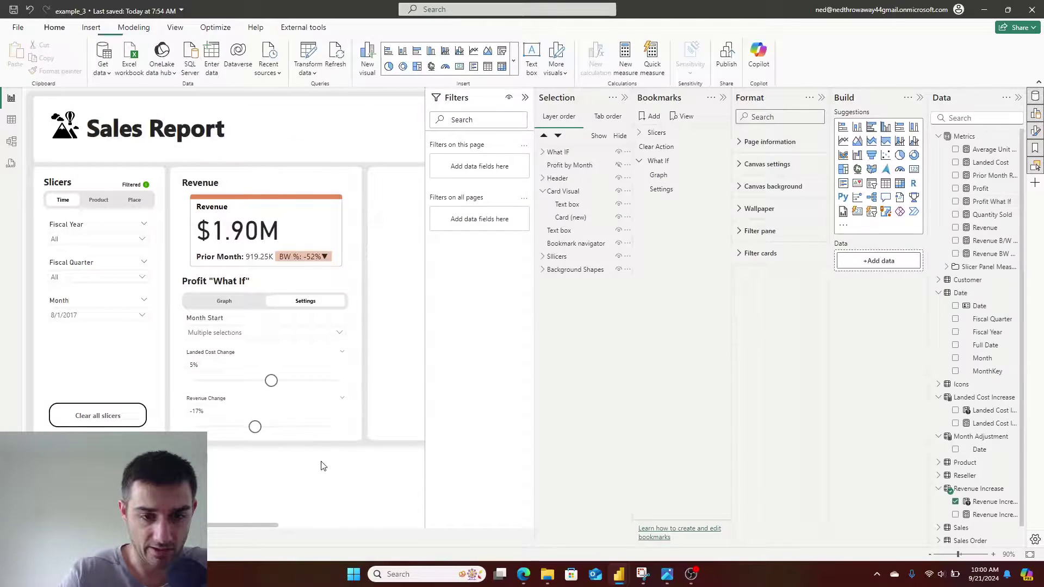
ctrl+click(228, 308)
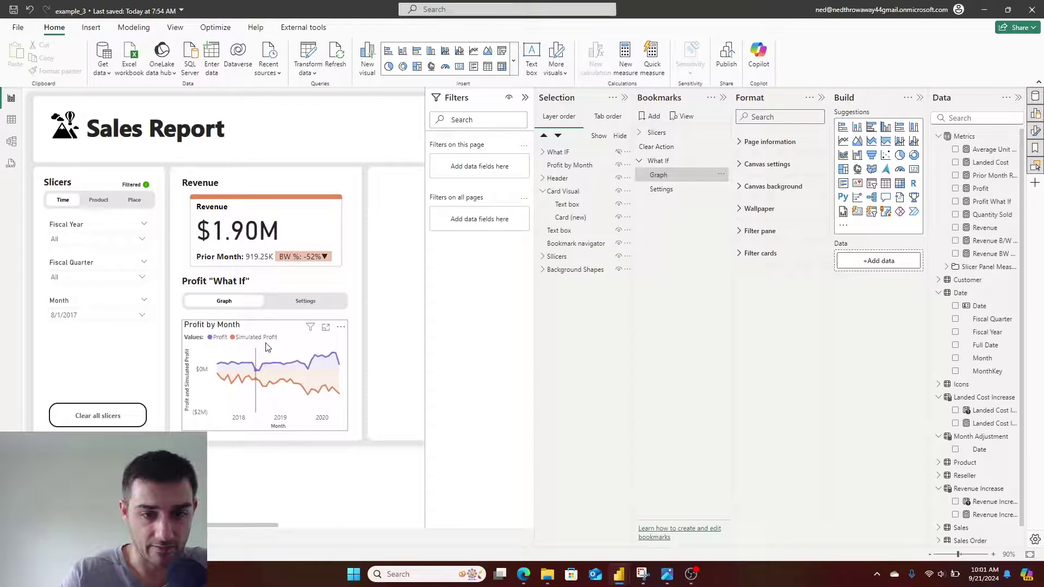
click(304, 307)
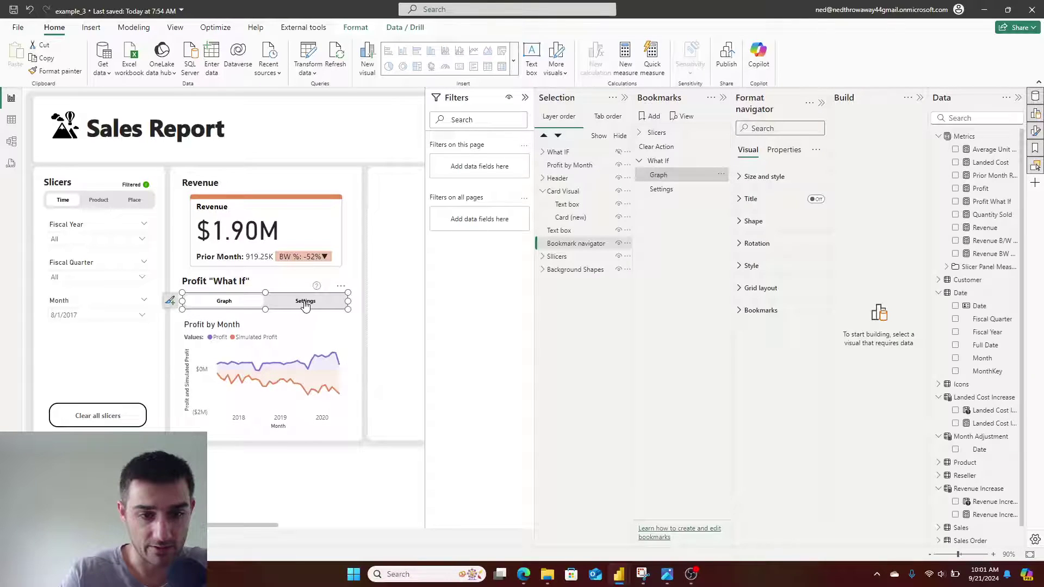
Pick 6/1/2020 as the Month Start and view the profit graph
ctrl+click(306, 306)
click(286, 336)
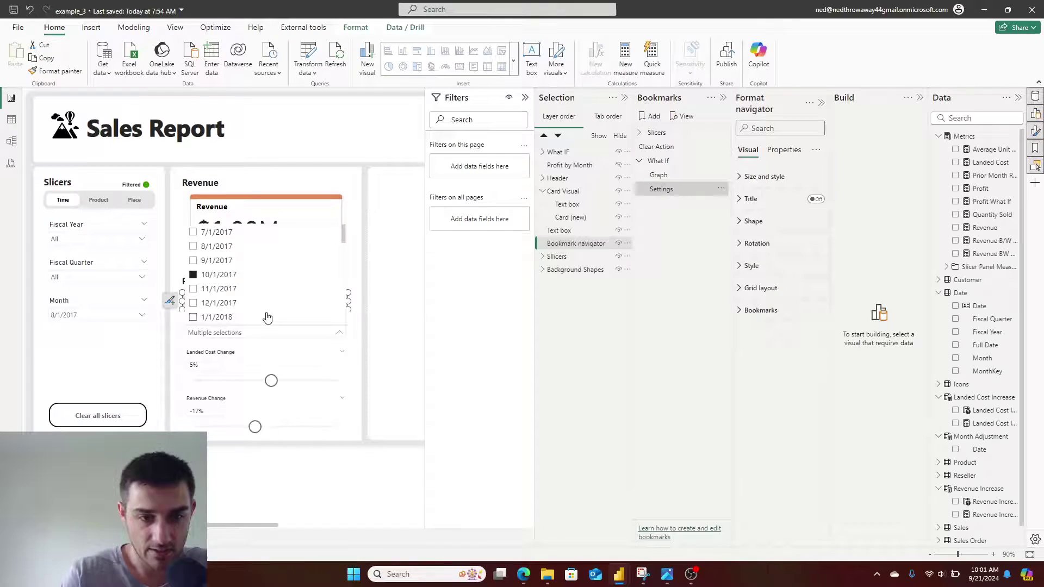
scroll(249, 313, down, 10)
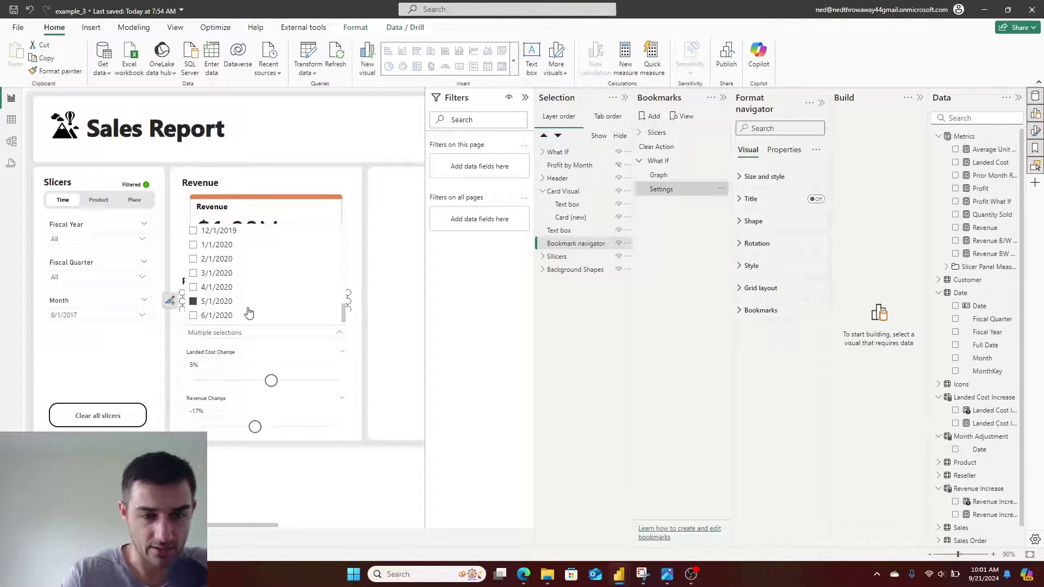
click(217, 316)
scroll(257, 306, up, 3)
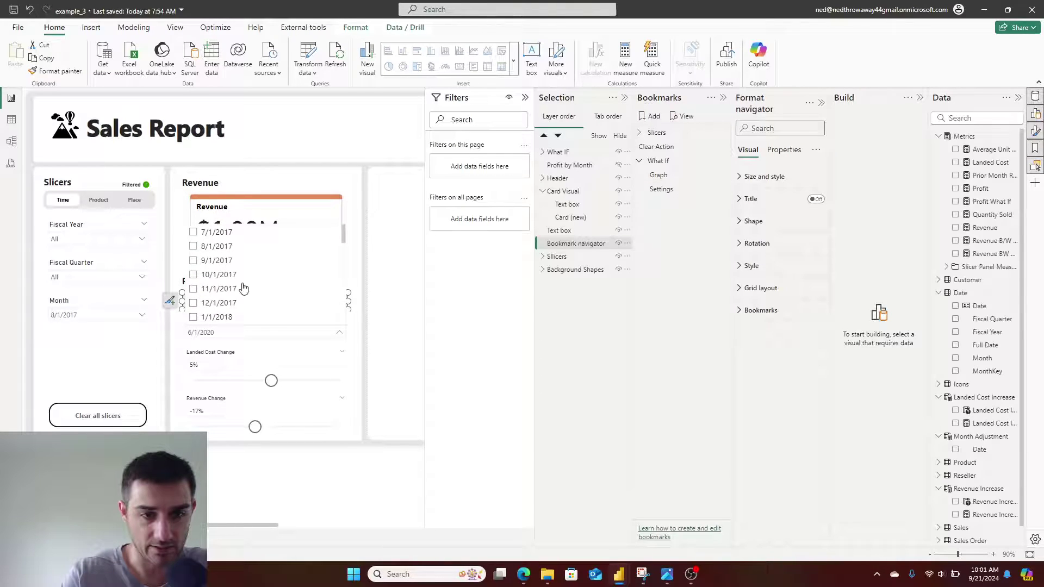
scroll(257, 306, down, 3)
click(302, 498)
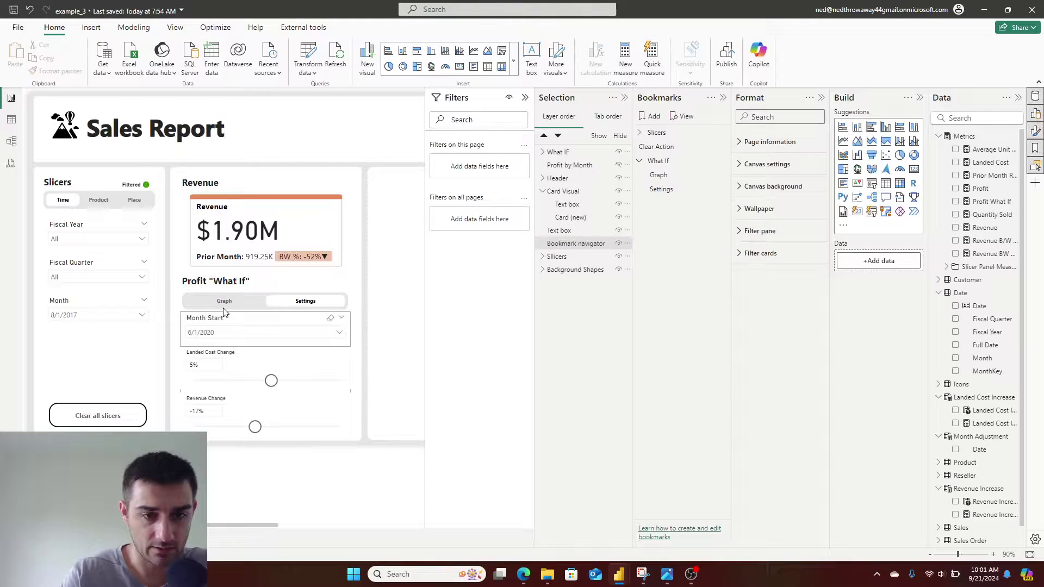
ctrl+click(226, 303)
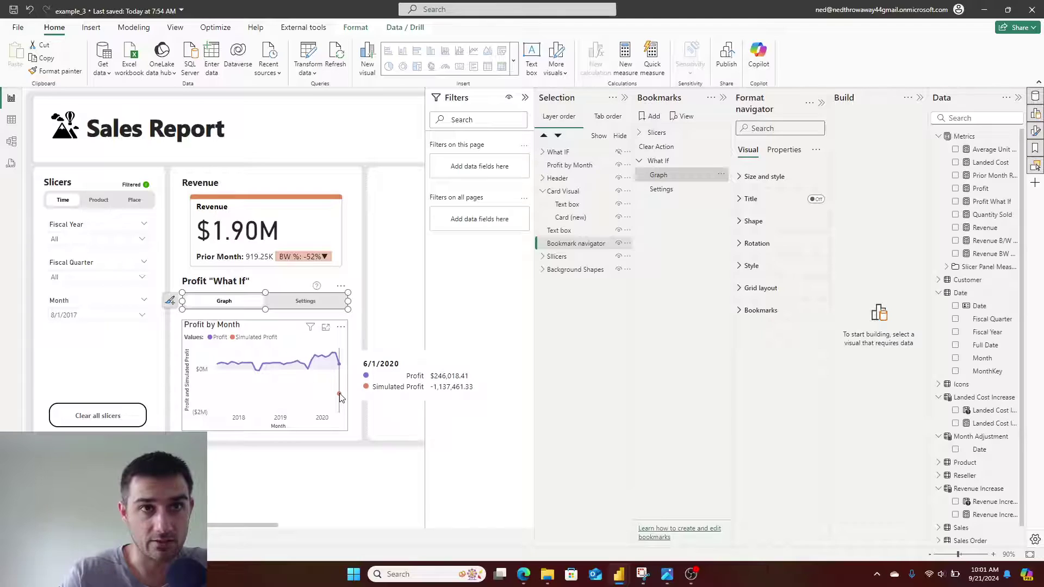
Add 5/1/2020 to the Month Start selection and check the graph again
ctrl+click(318, 308)
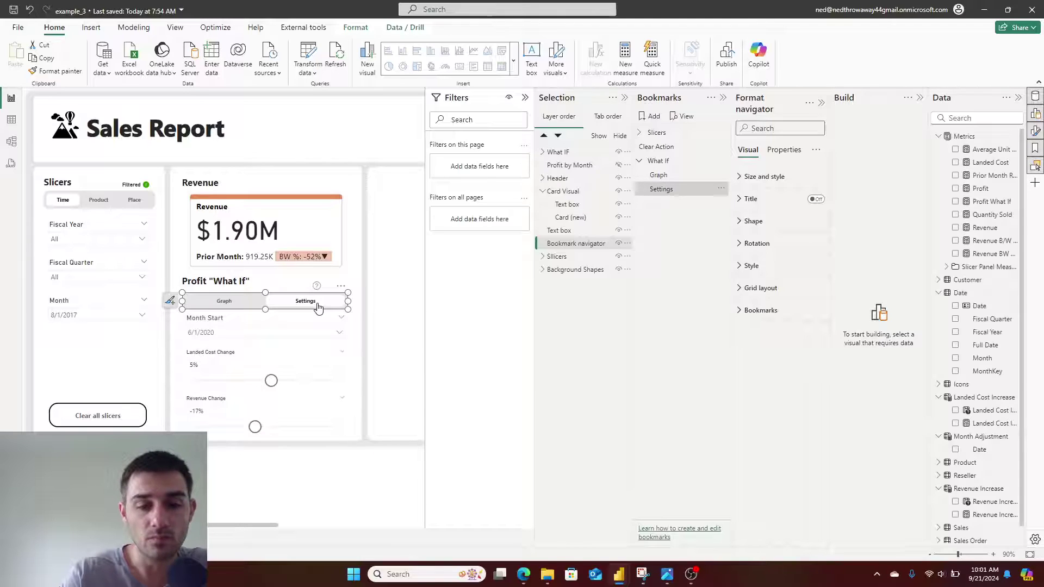
click(278, 339)
scroll(222, 309, down, 5)
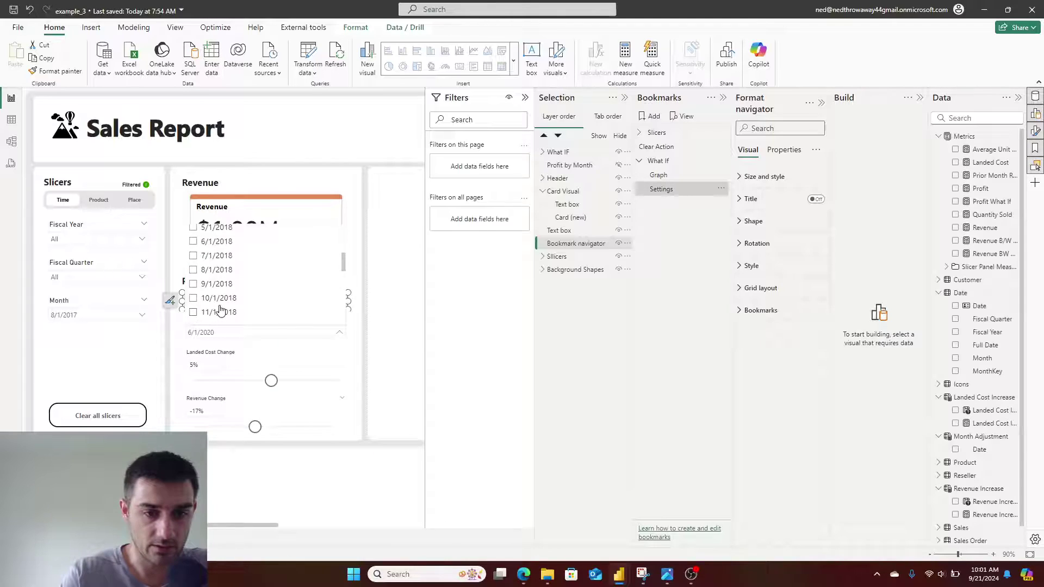
scroll(221, 308, down, 2)
ctrl+click(217, 302)
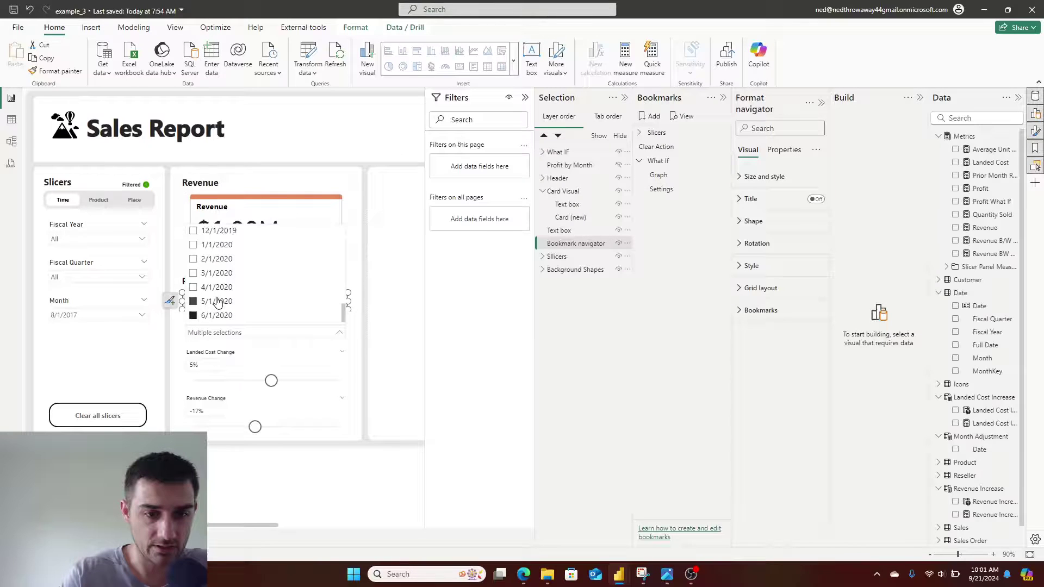
click(275, 476)
click(231, 303)
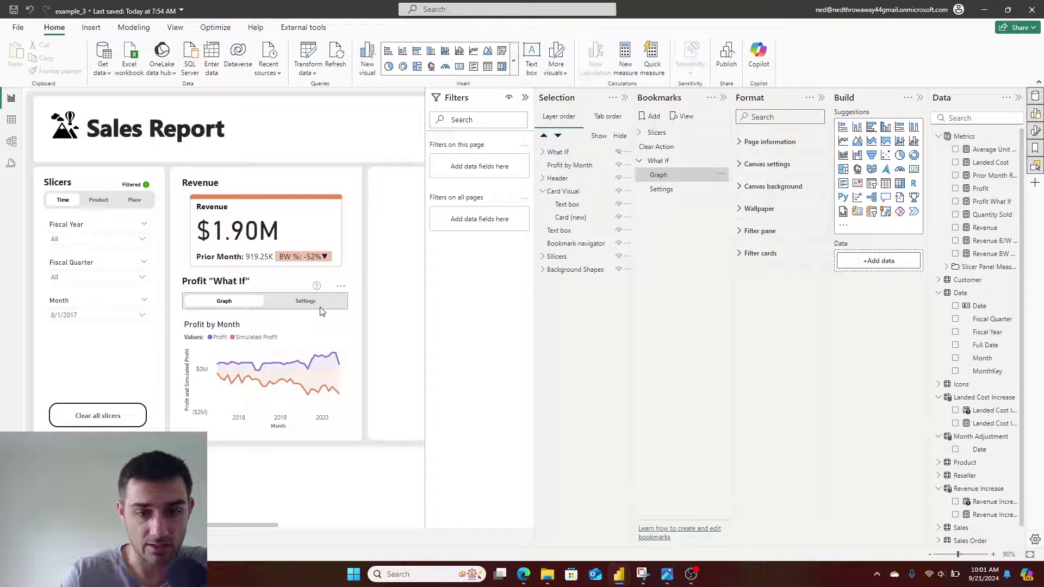
Uncheck 6/1/2020 and 5/1/2020, leaving only 4/1/2020, then show the graph
click(303, 310)
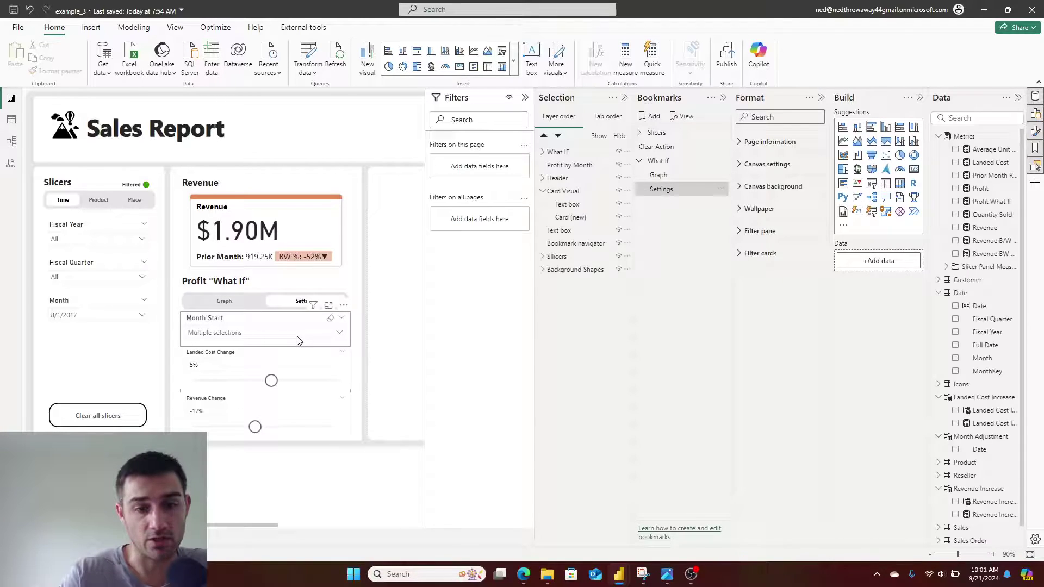
click(295, 333)
scroll(231, 318, down, 10)
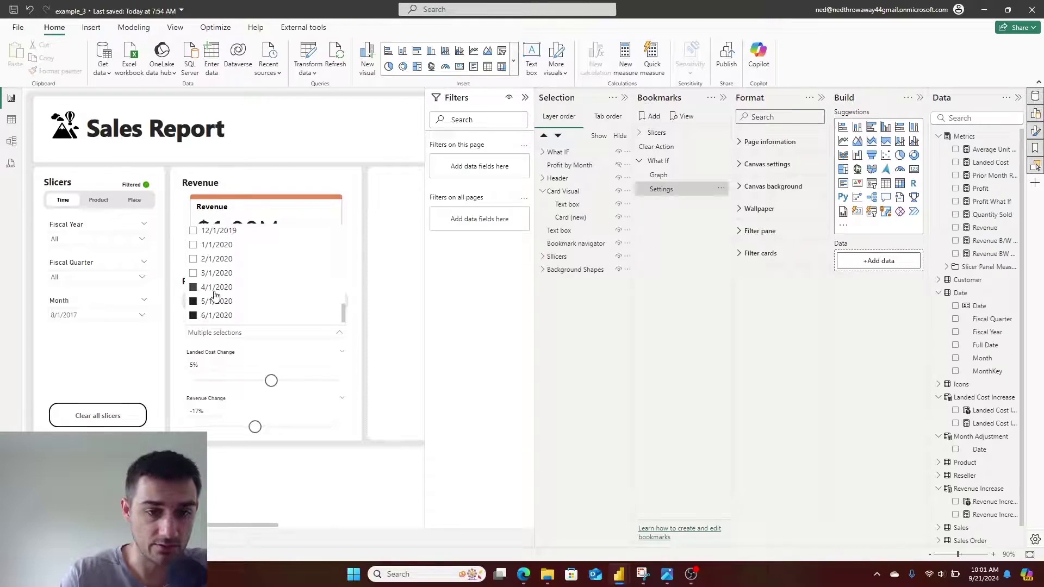
click(193, 316)
click(193, 301)
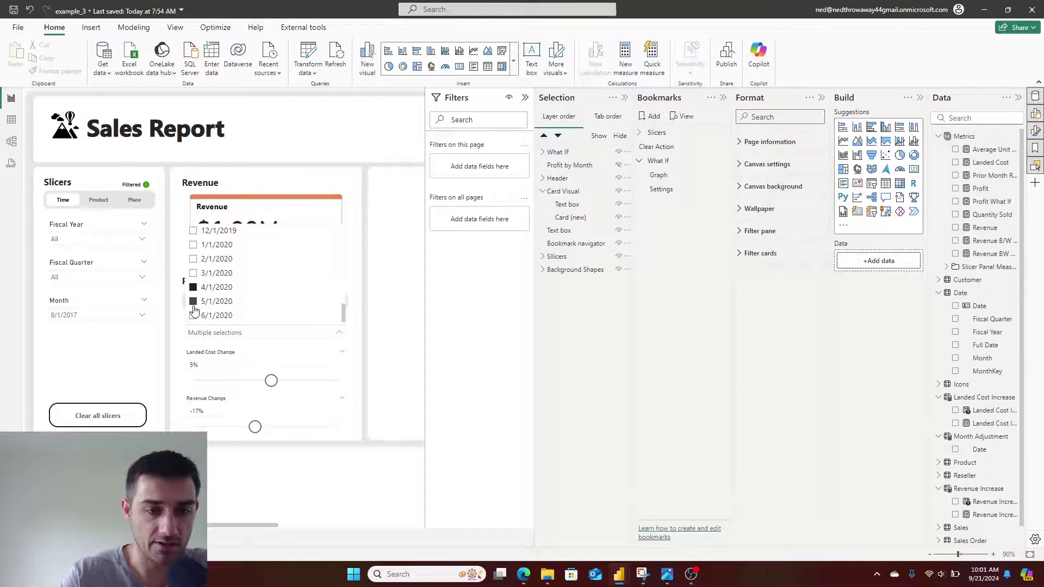
click(275, 501)
click(223, 302)
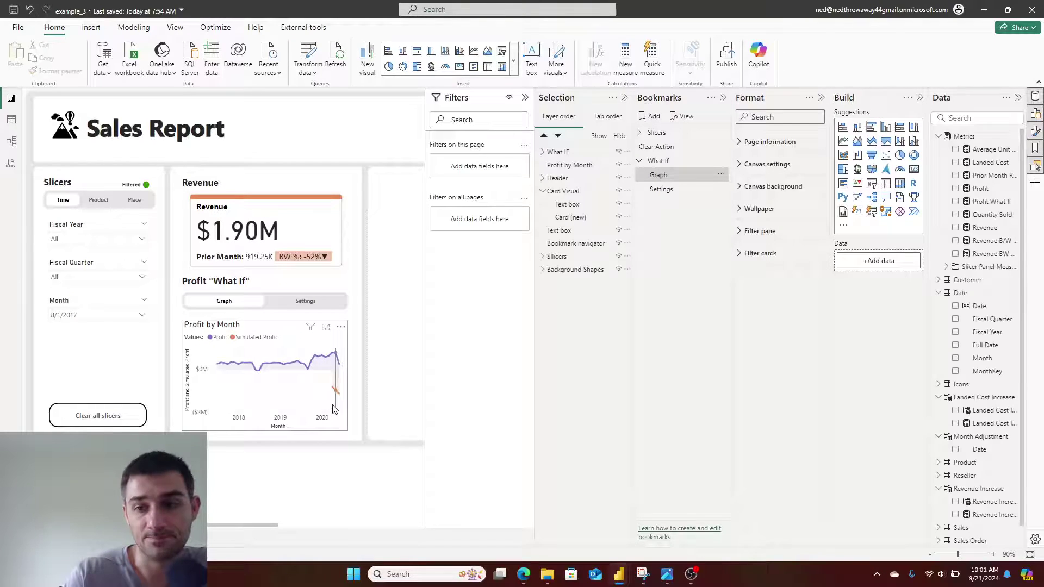
Open the Profit What If formula and examine the month comparison and altered_profit
click(986, 203)
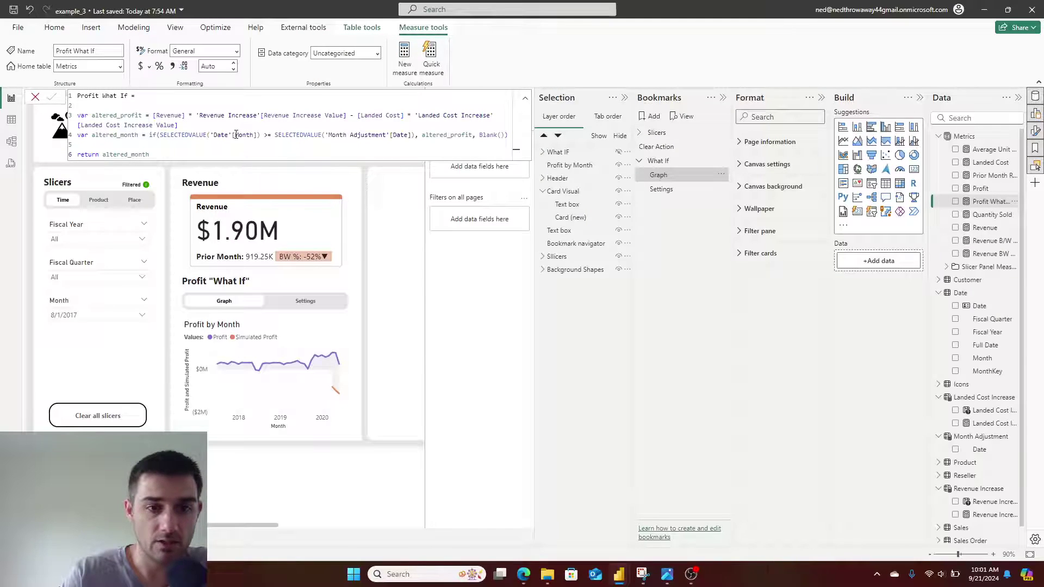
drag(187, 135, 254, 135)
click(325, 134)
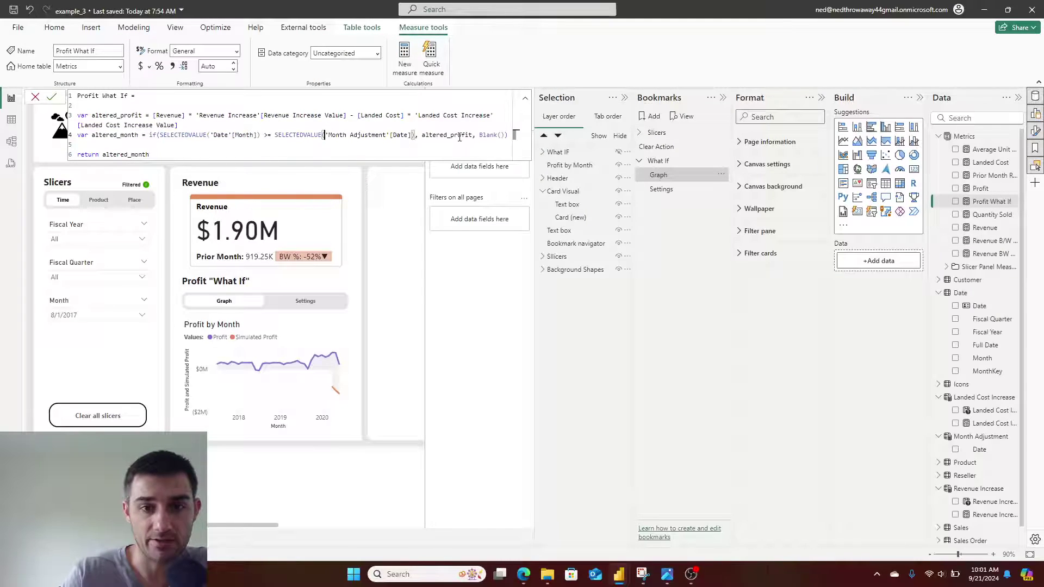
drag(426, 135, 456, 135)
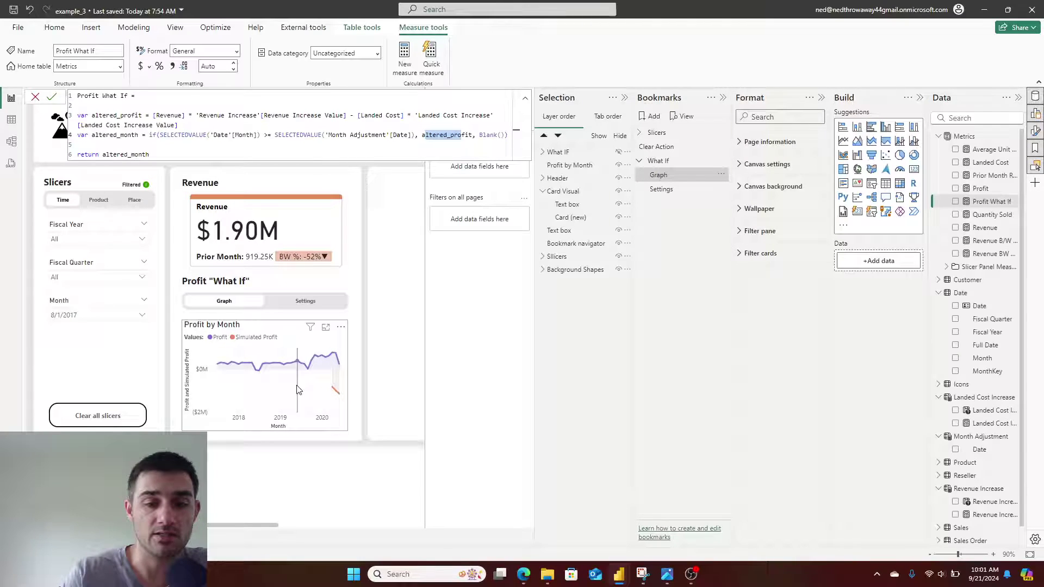
Replace Blank() in the IF's else branch with [Profit]
click(501, 138)
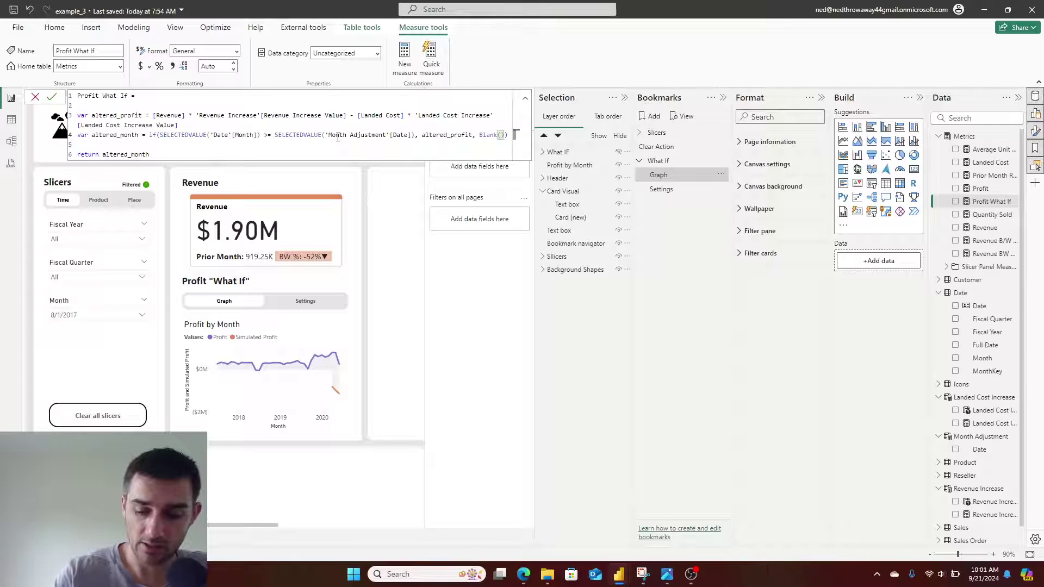
key(BackSpace)
key(BackSpace)
key(BackSpace)
key(BackSpace)
key(BackSpace)
key(BackSpace)
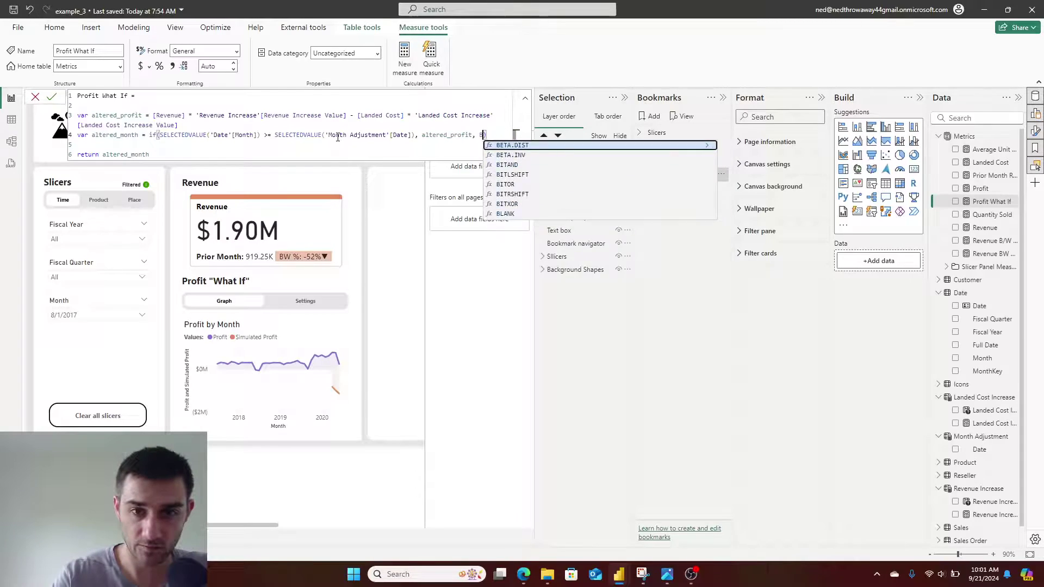
key(BackSpace)
text([Profit)
key(Tab)
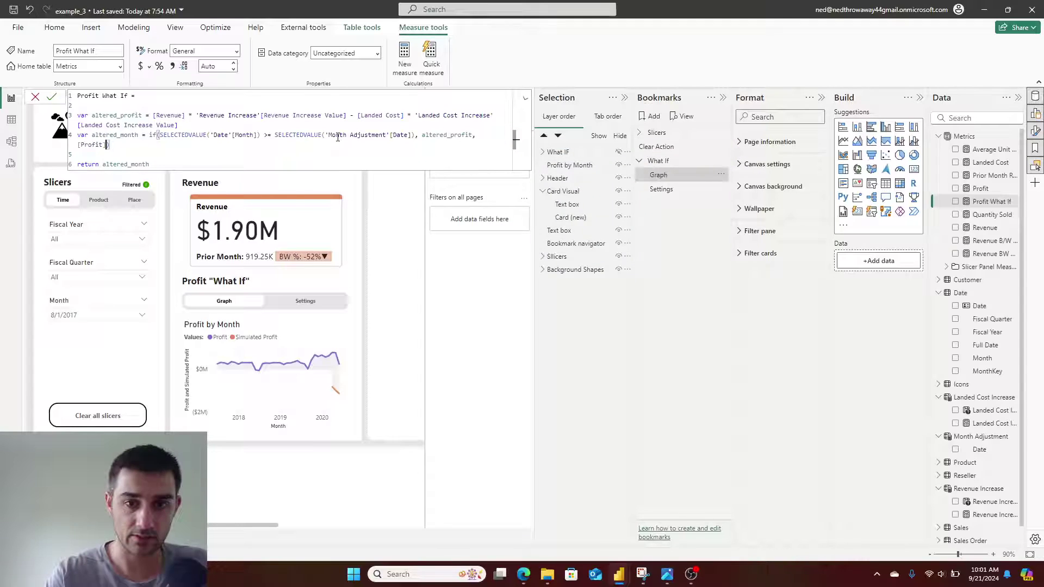
Commit the revised Profit What If measure, then switch the what-if section to Settings
click(51, 96)
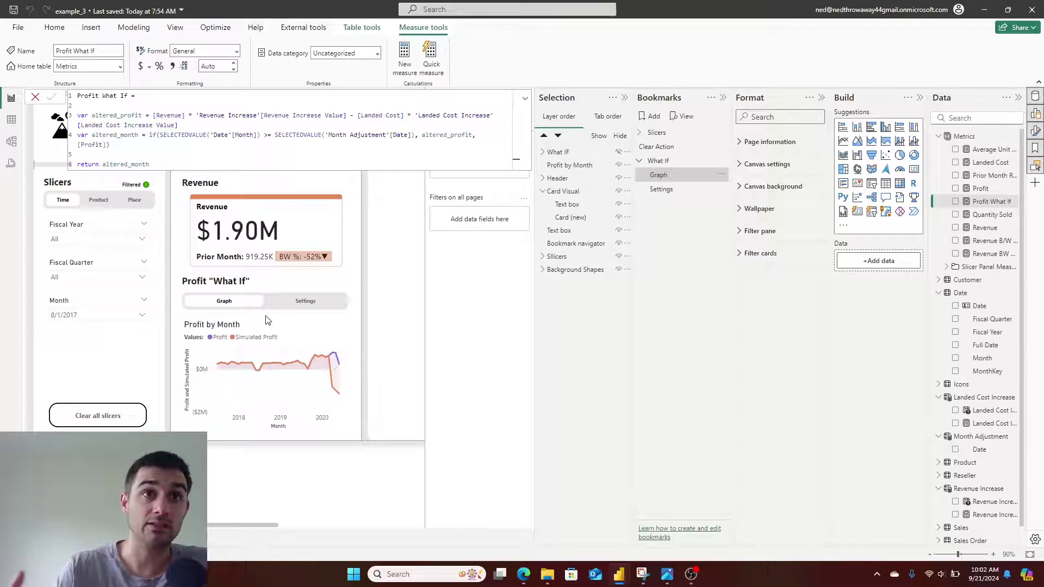
click(306, 302)
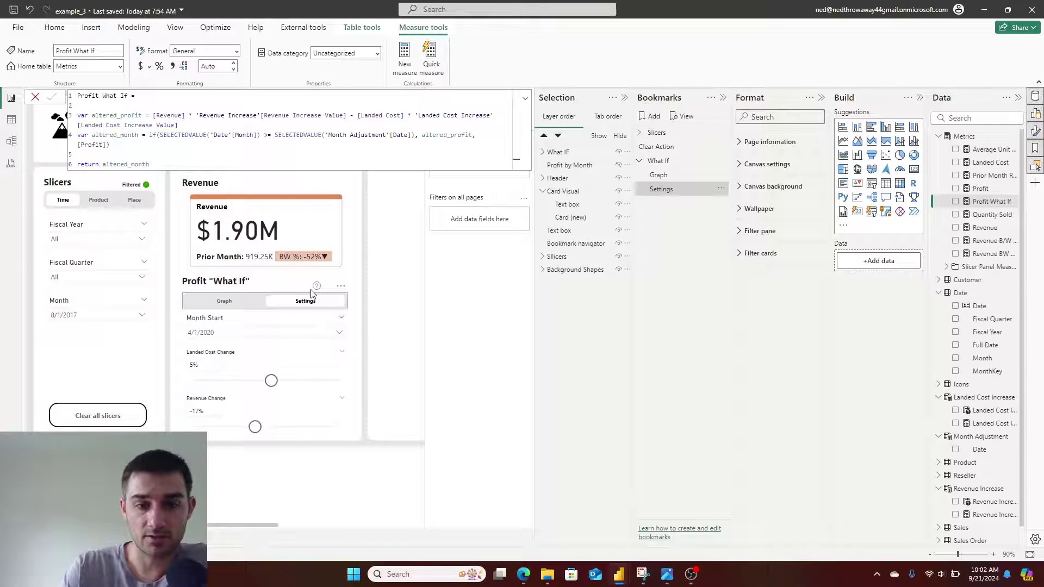
Check the graph's help note, flip between the Graph and Settings views, and collapse the DAX formula bar
mouse_move(318, 289)
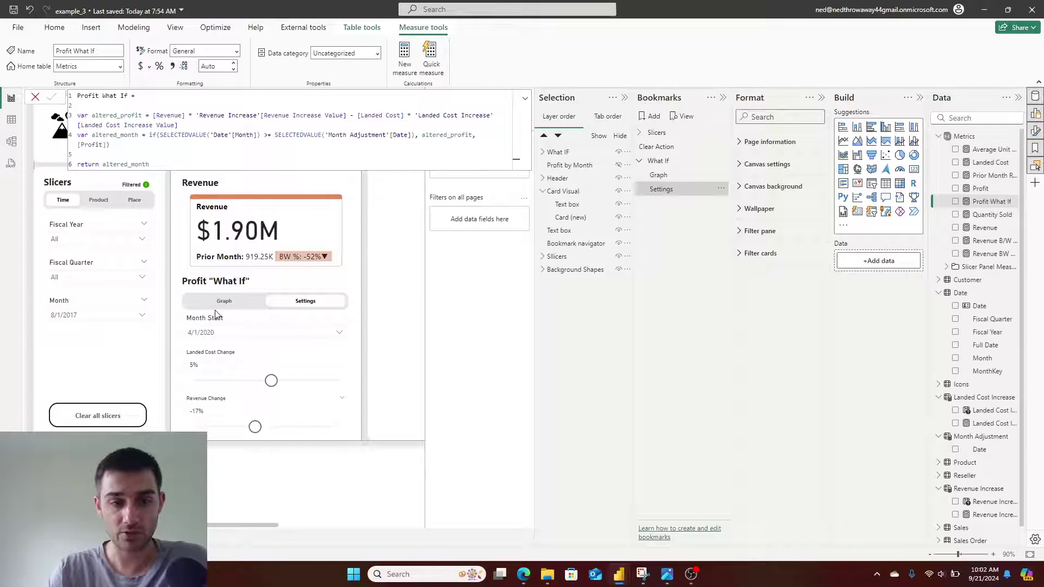
click(229, 309)
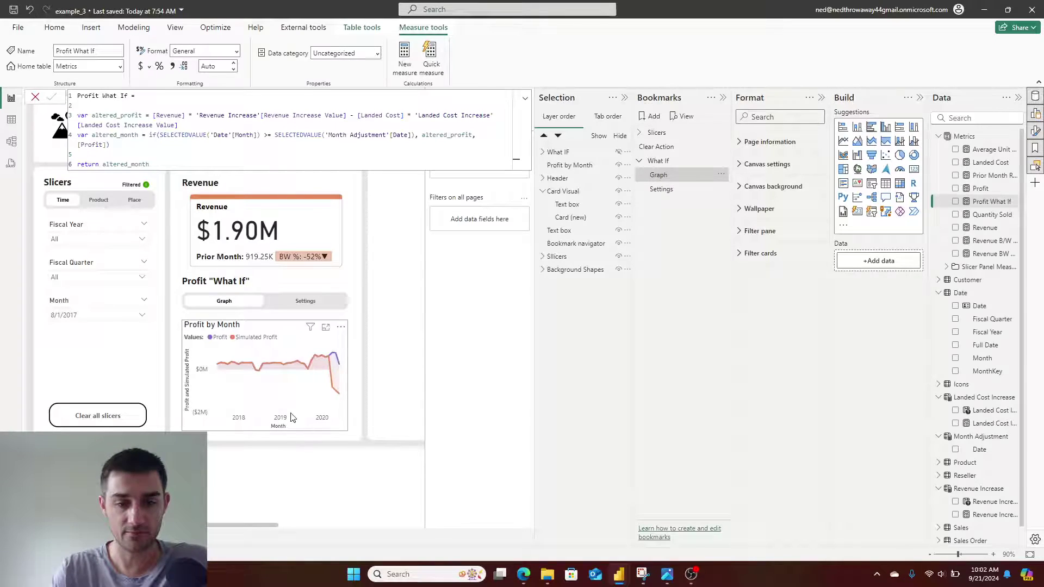
click(318, 307)
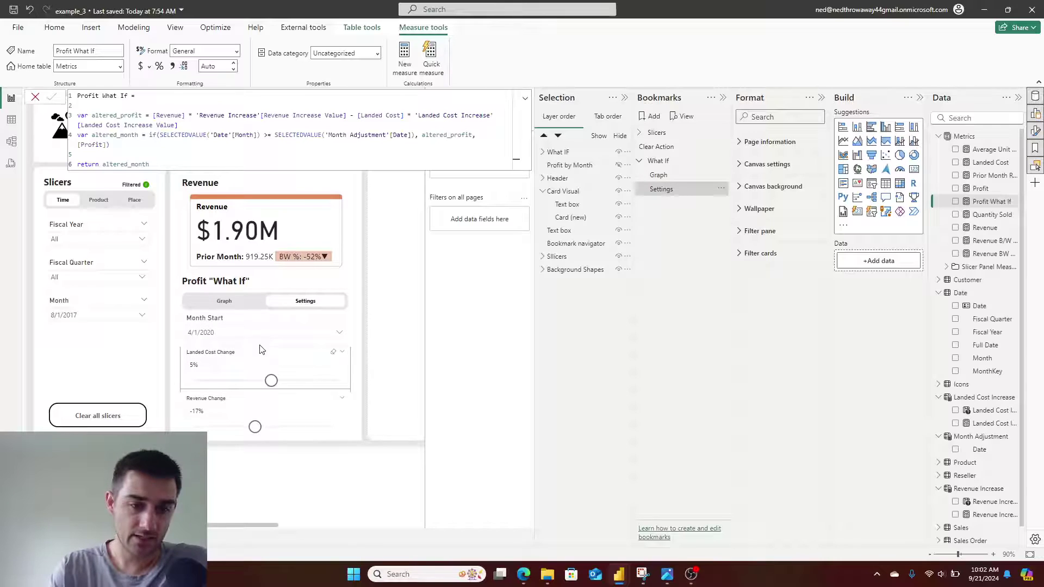
click(523, 96)
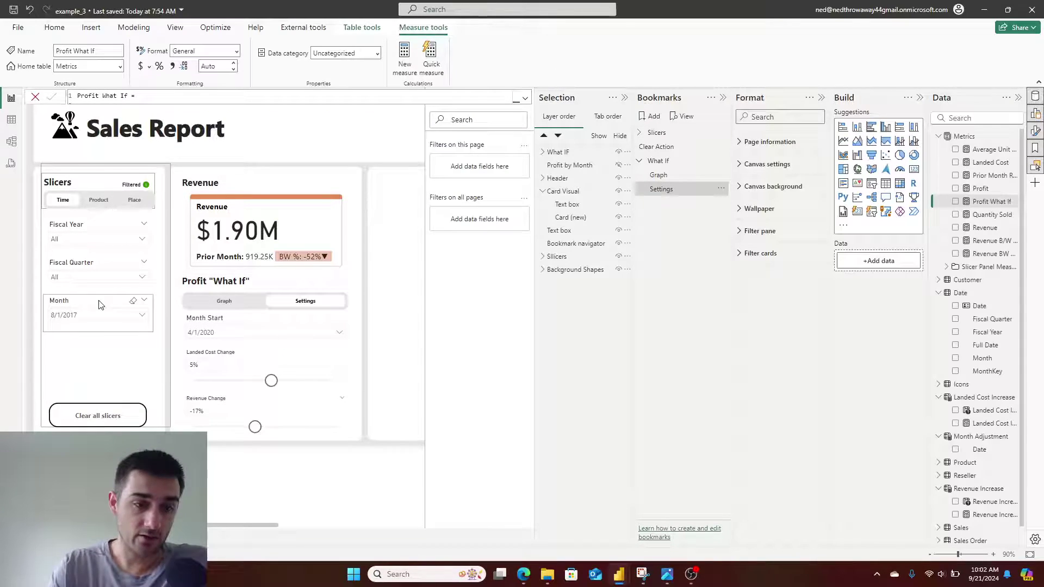
Filter the report to FY2018 Q1 and lower Landed Cost Change to -30%
click(240, 304)
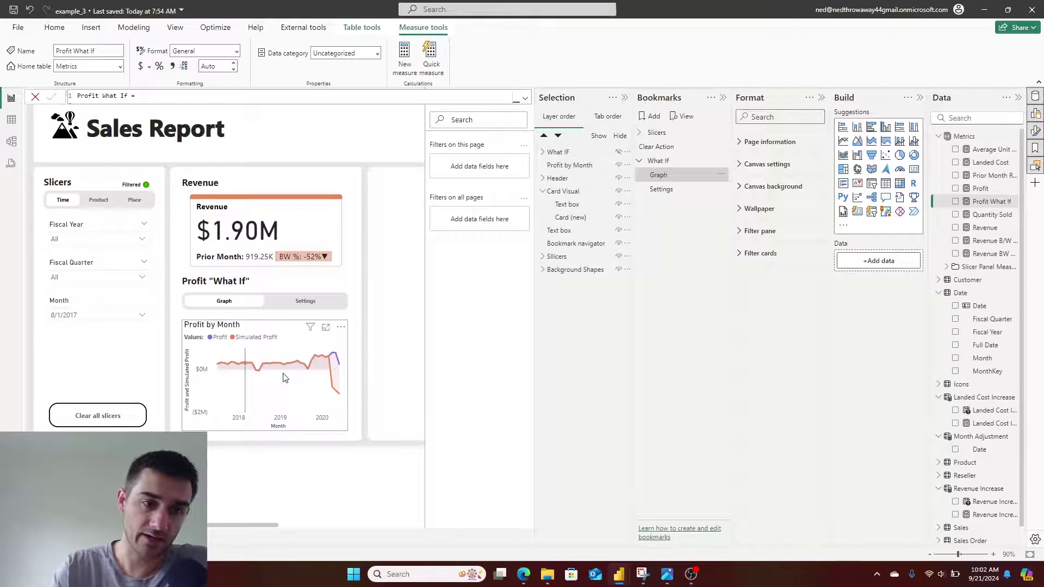
click(93, 278)
click(81, 292)
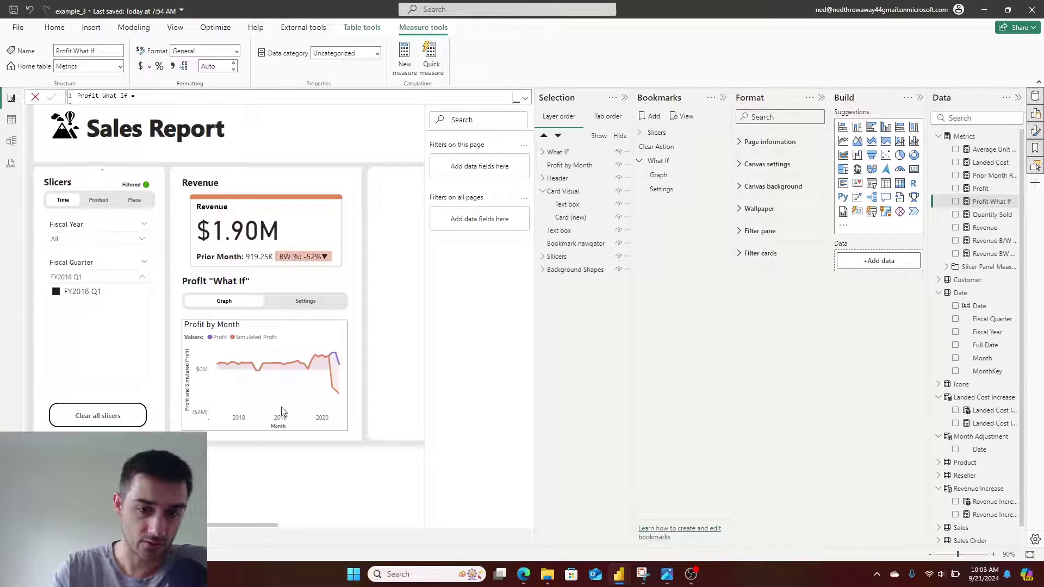
click(303, 308)
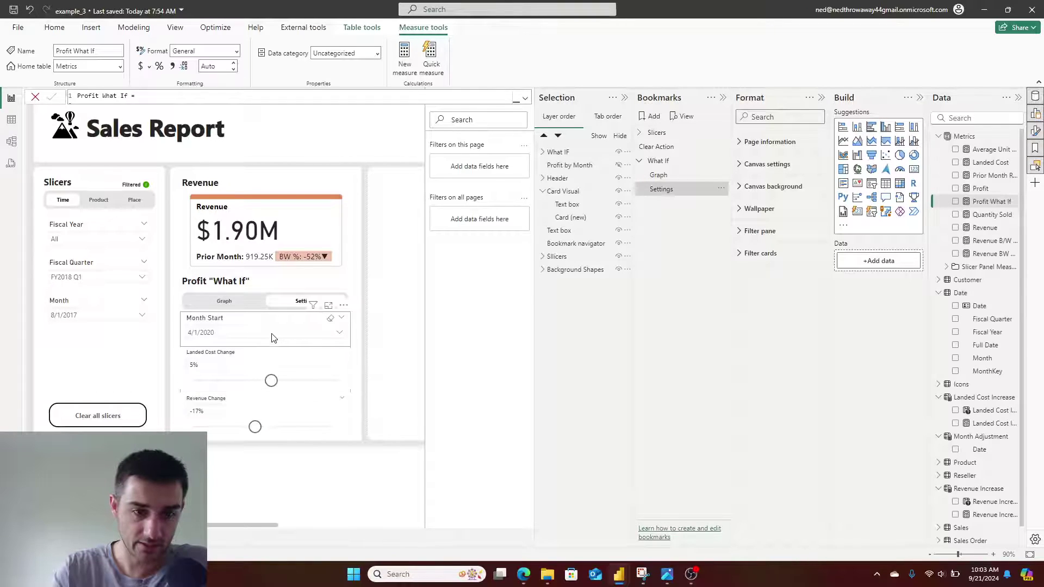
mouse_move(263, 378)
mouse_down()
mouse_move(272, 380)
mouse_move(245, 381)
mouse_up()
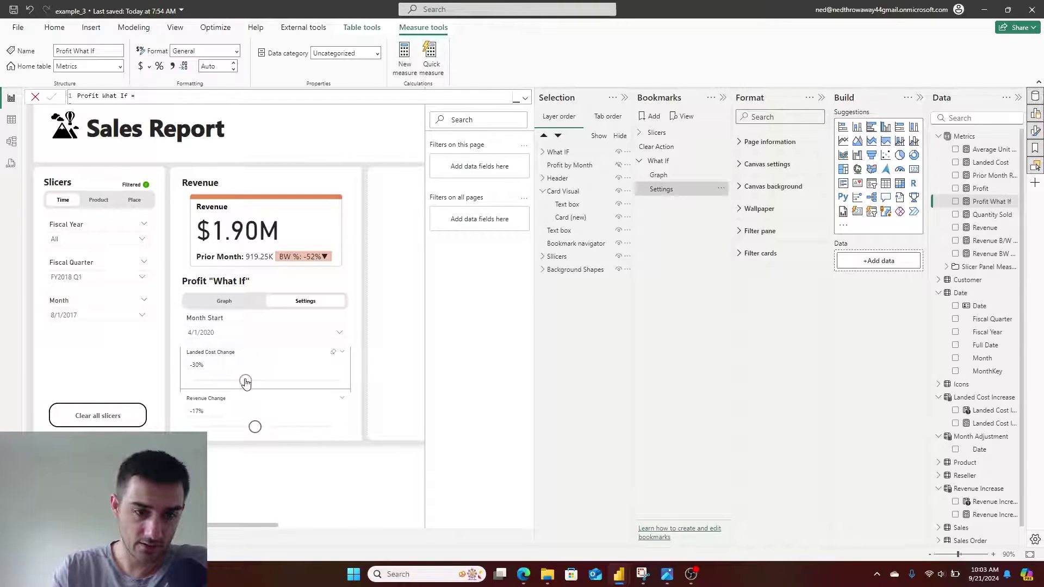
Browse the Month Start dates, clear the Month slicer to All, and list the Fiscal Quarter options
click(251, 340)
click(251, 341)
scroll(267, 283, down, 5)
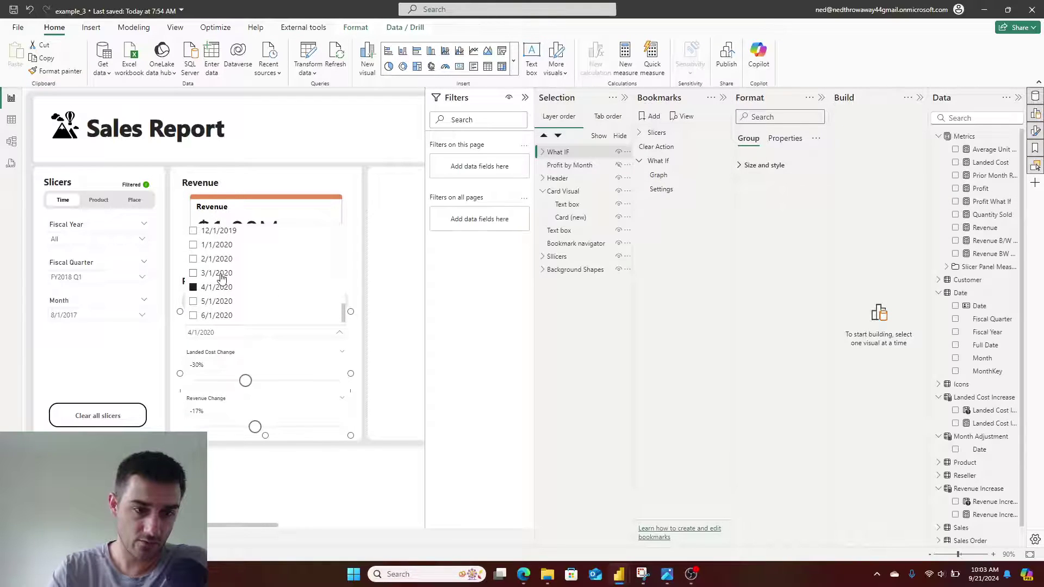
scroll(223, 283, up, 5)
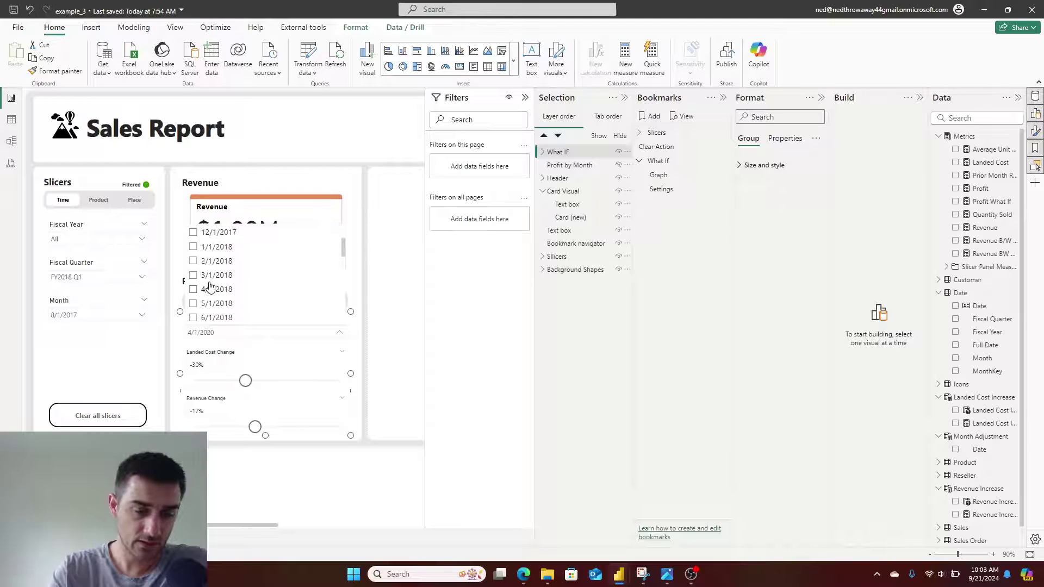
click(135, 303)
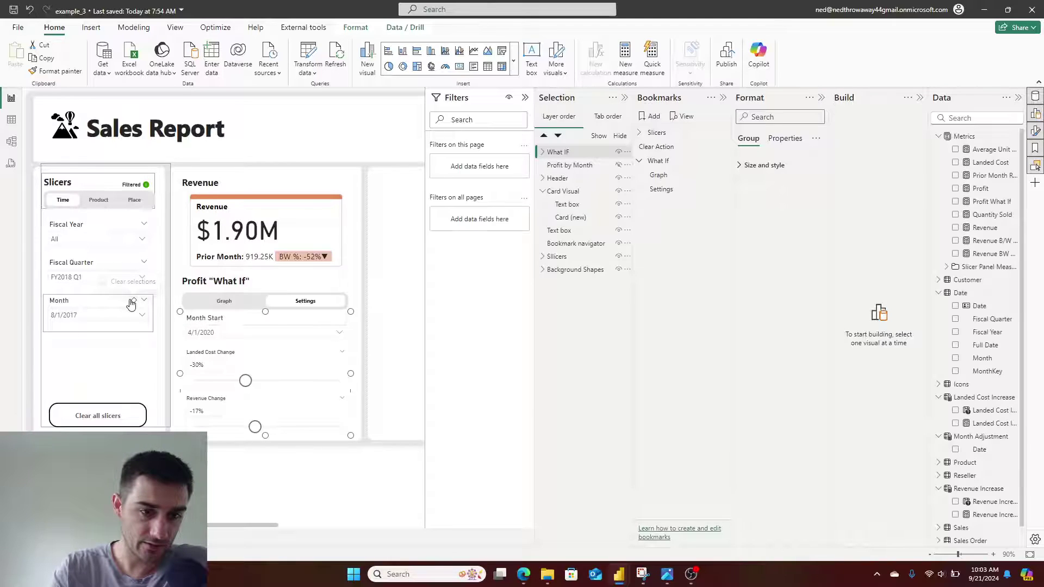
click(133, 301)
click(127, 278)
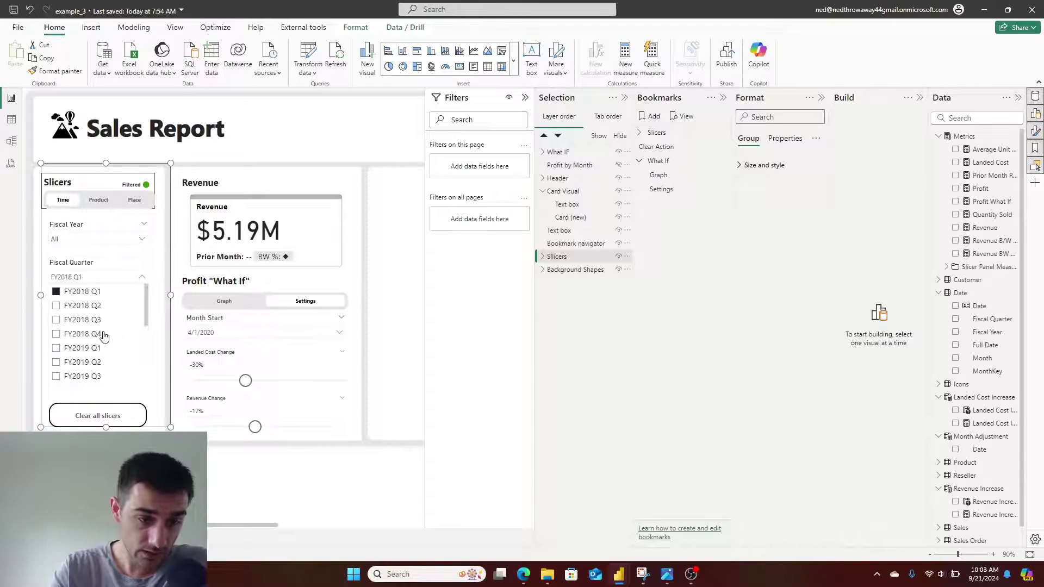
scroll(102, 340, down, 5)
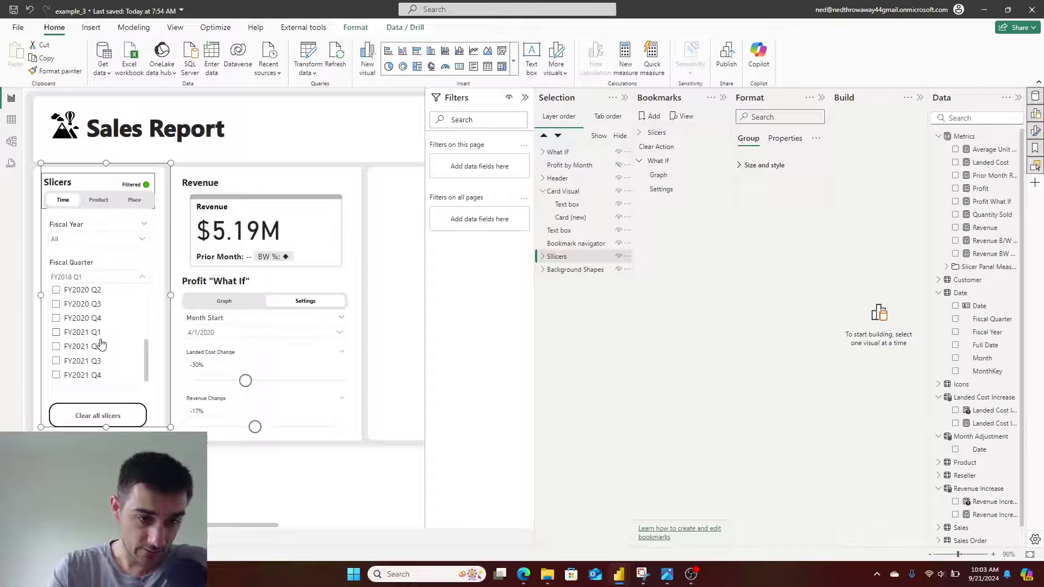
Add FY2020 Q4 to the Fiscal Quarter selection and flip between the graph and settings views
click(79, 320)
click(252, 478)
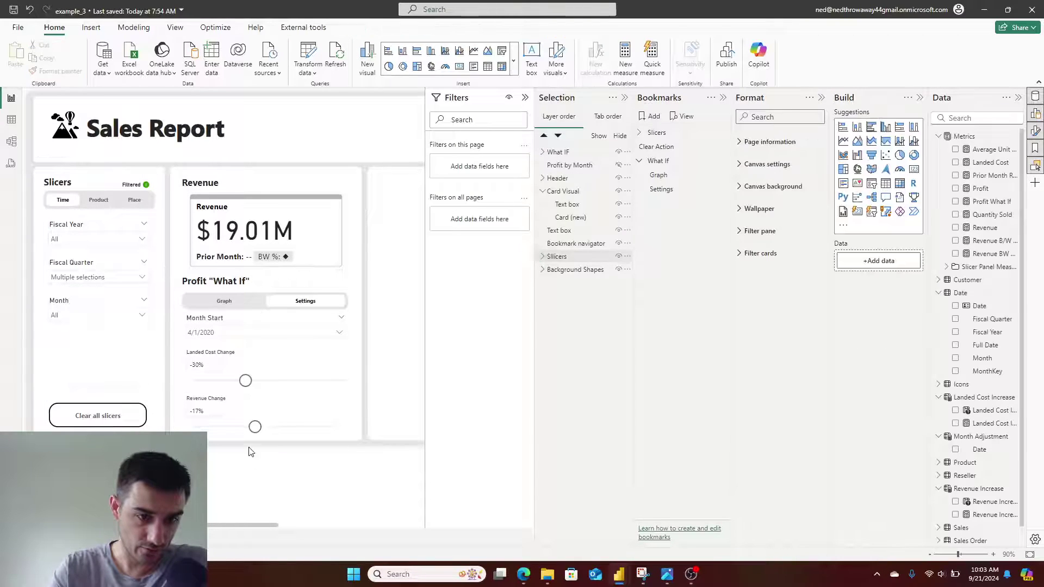
click(220, 295)
ctrl+click(222, 301)
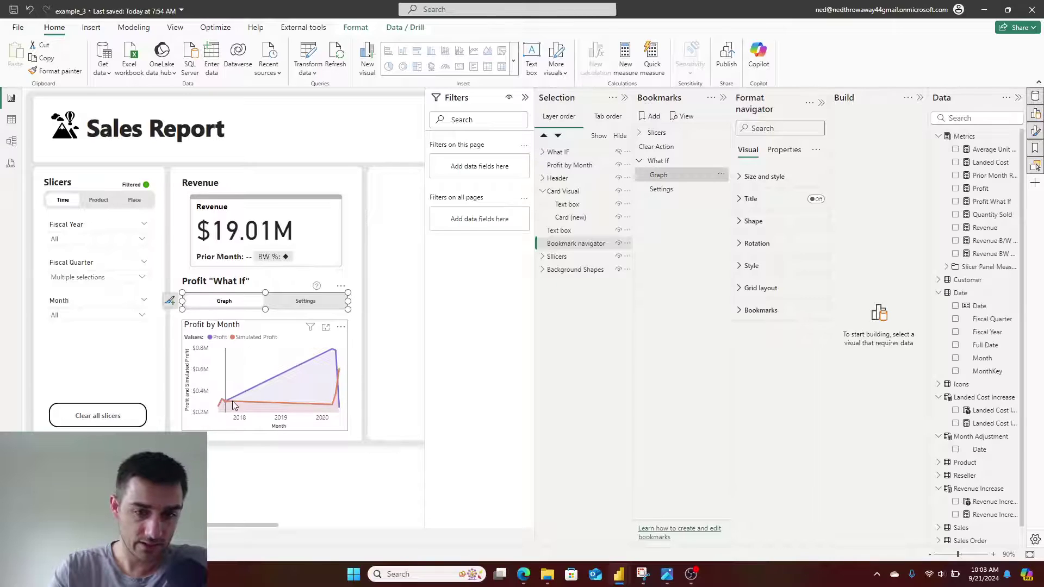
ctrl+click(313, 303)
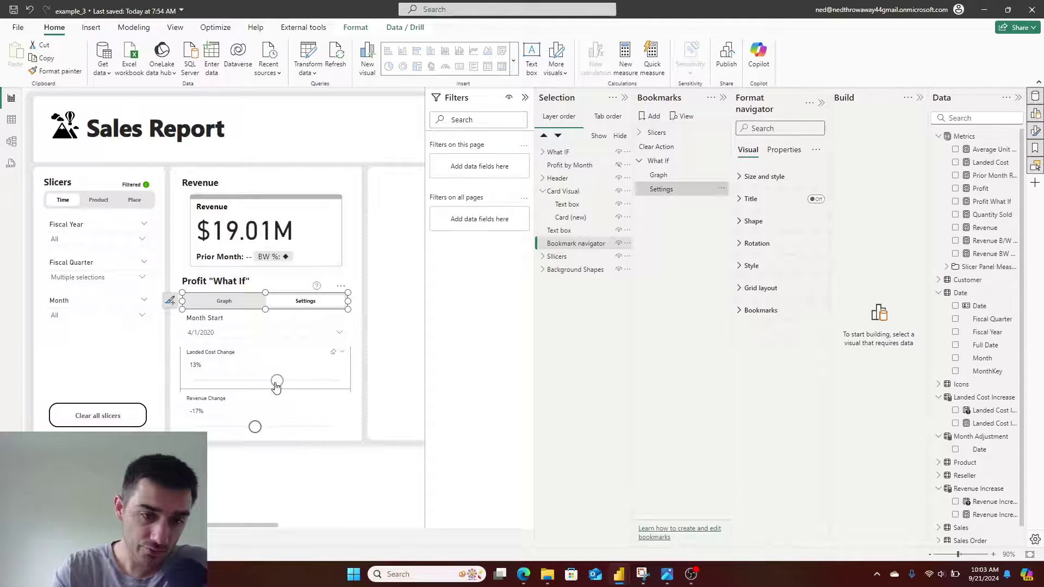
click(274, 374)
ctrl+click(224, 301)
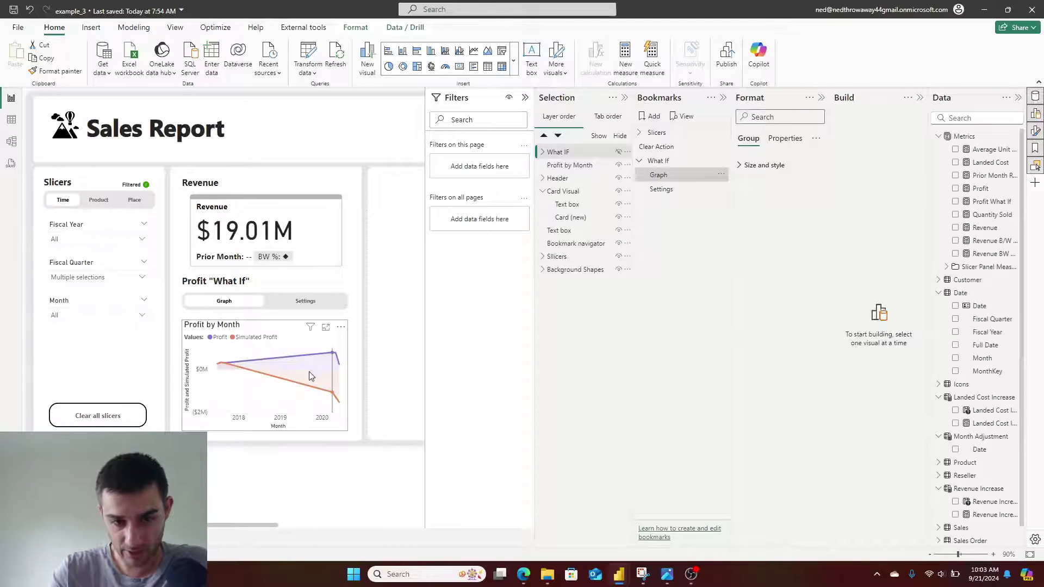
ctrl+click(291, 305)
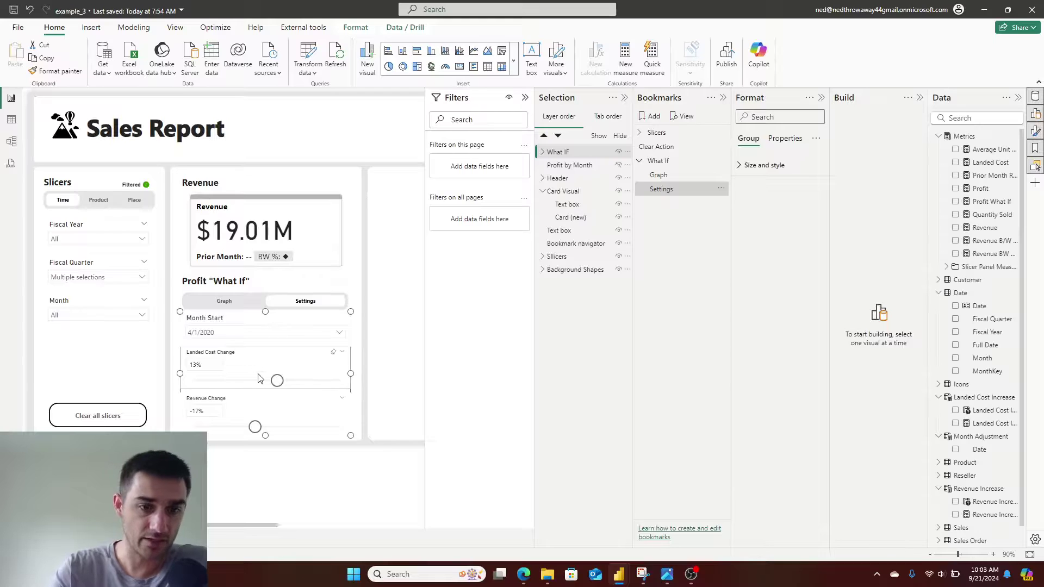
Set Landed Cost Change to -3% and Revenue Change to 7%, then view the profit graph
mouse_move(277, 381)
mouse_down()
mouse_move(243, 381)
mouse_move(266, 382)
mouse_up()
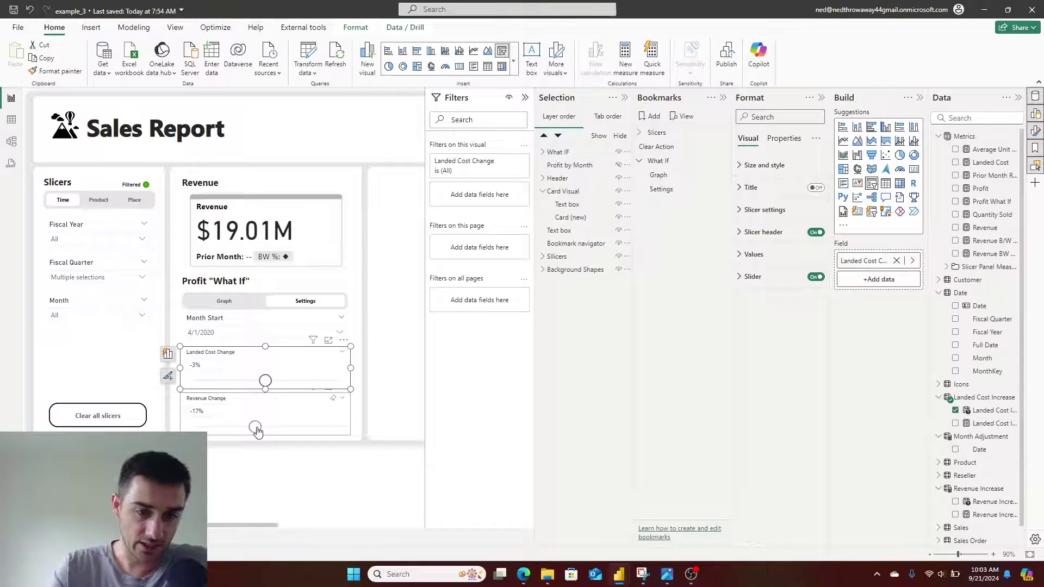
drag(258, 432, 275, 428)
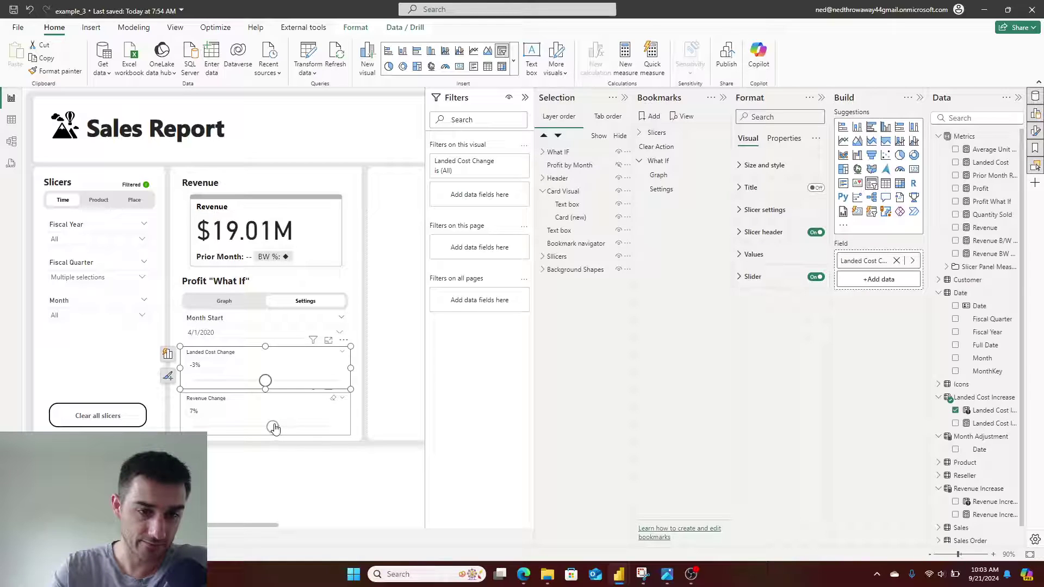
ctrl+click(226, 302)
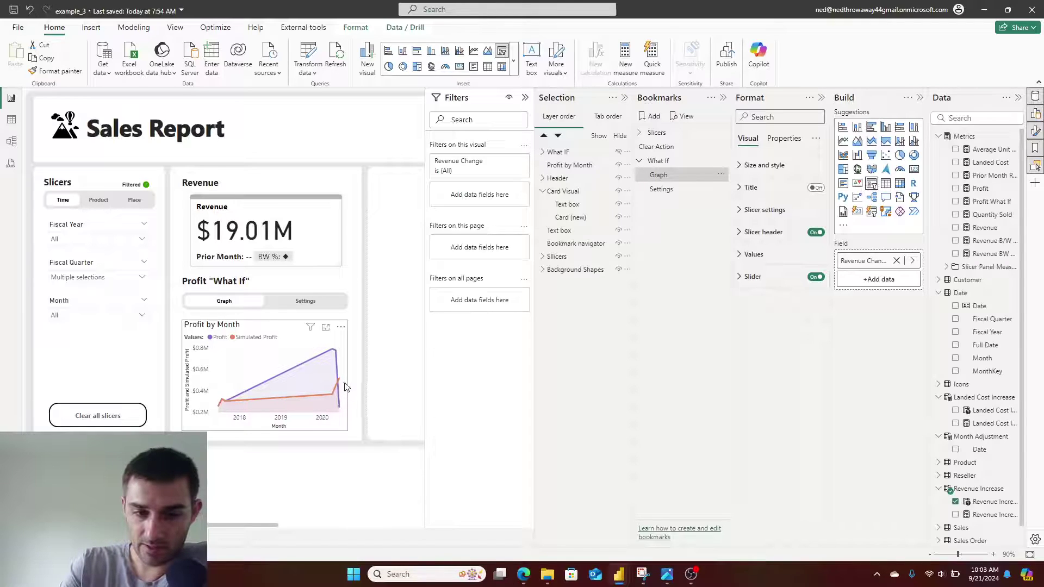
mouse_move(334, 402)
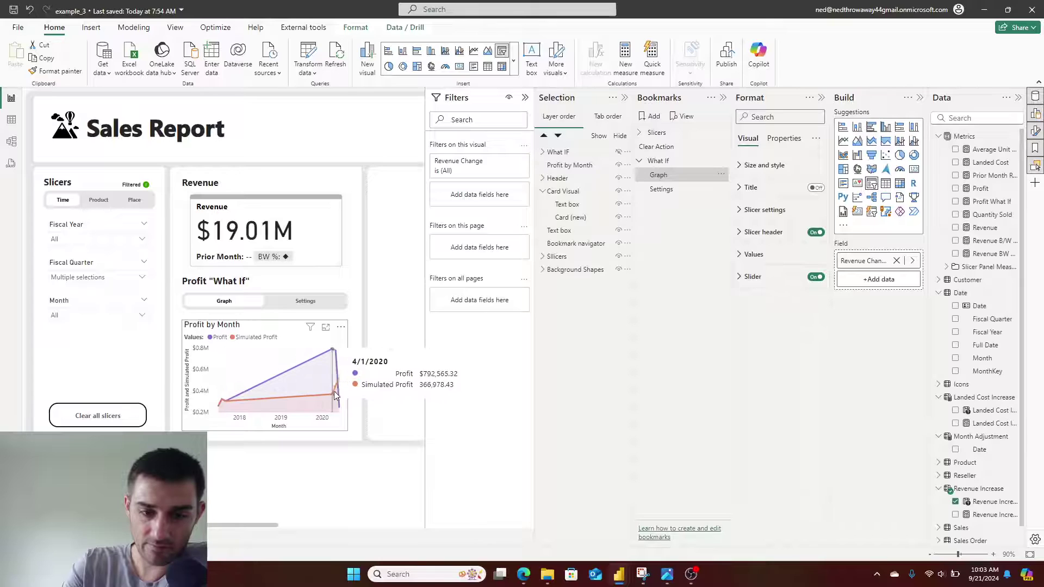
click(305, 300)
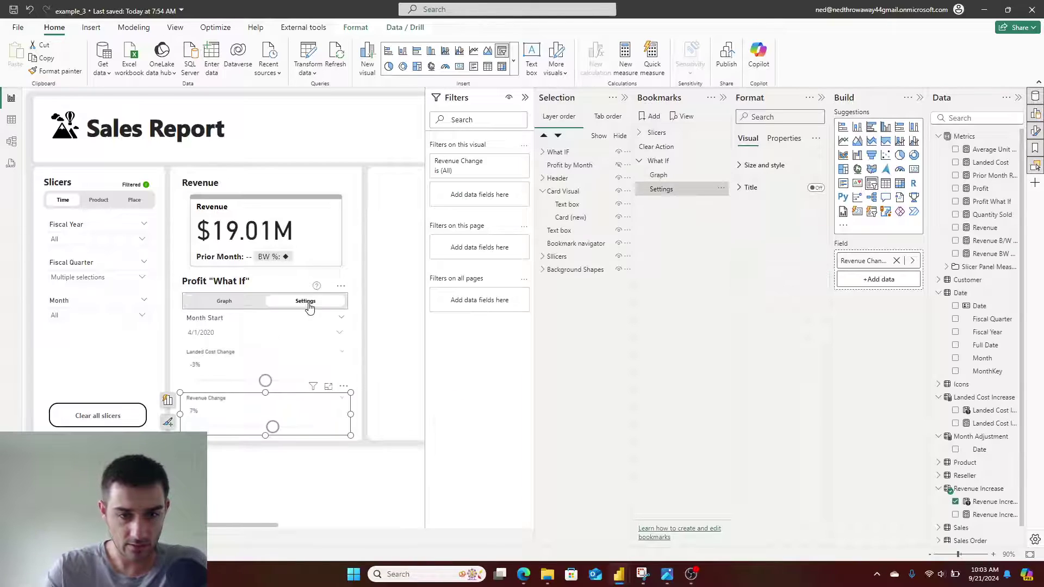
click(224, 302)
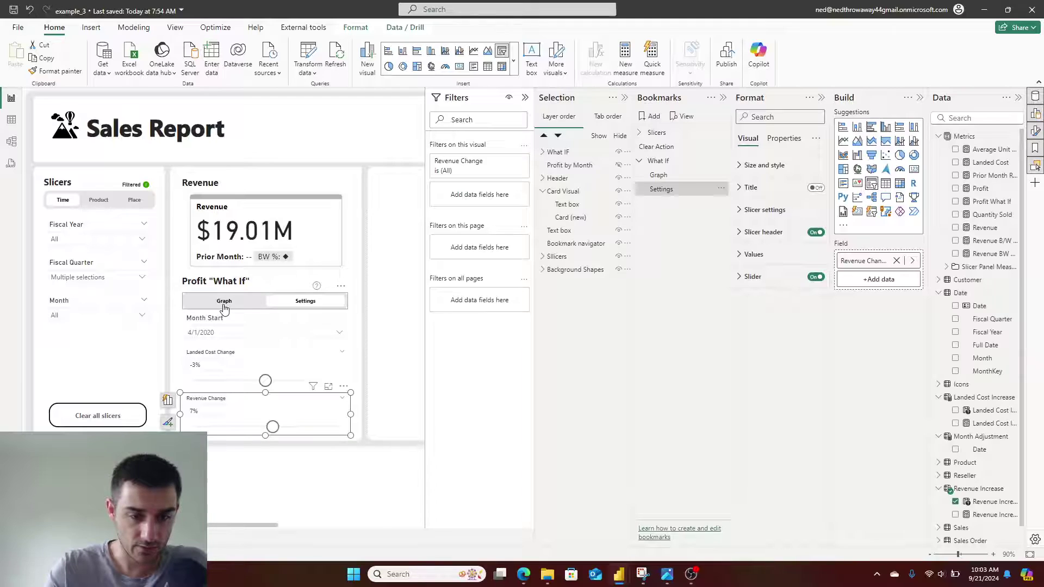
mouse_move(219, 410)
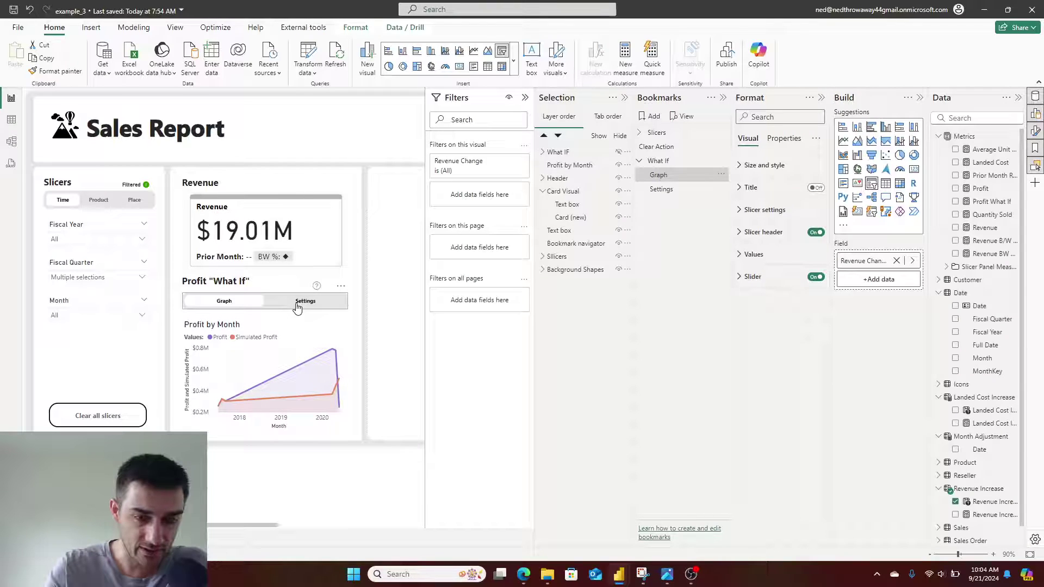
Uncheck FY2018 Q1 so only FY2020 Q4 remains, bringing Revenue to $13.82M
click(141, 277)
scroll(94, 323, down, 3)
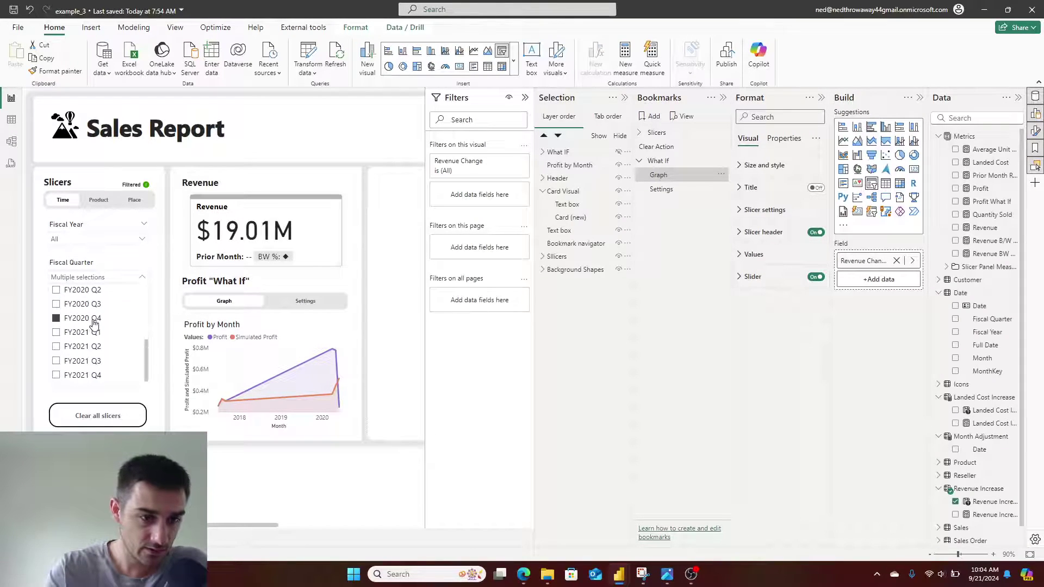
scroll(89, 329, up, 3)
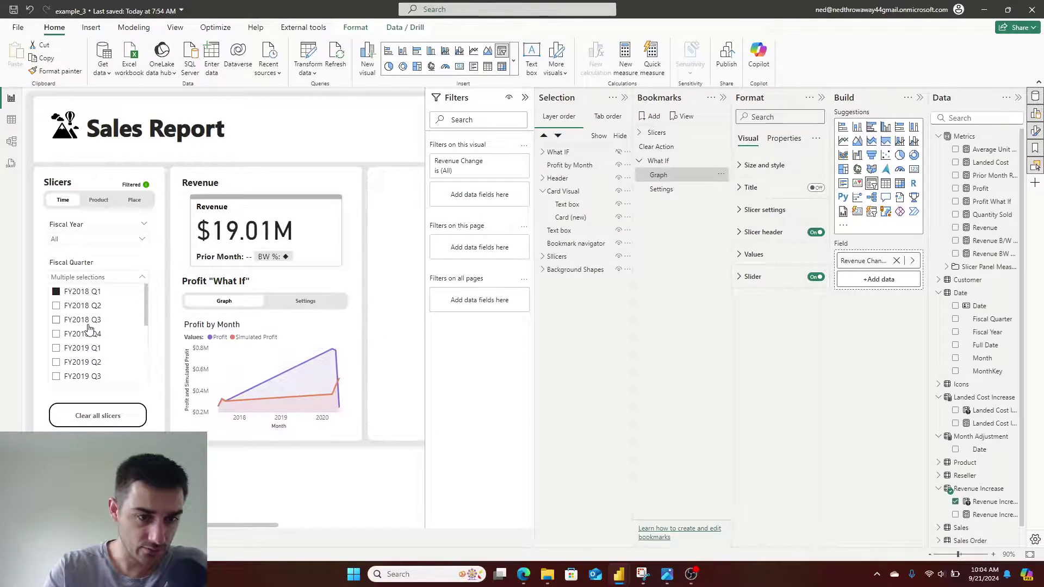
click(80, 294)
scroll(78, 333, down, 3)
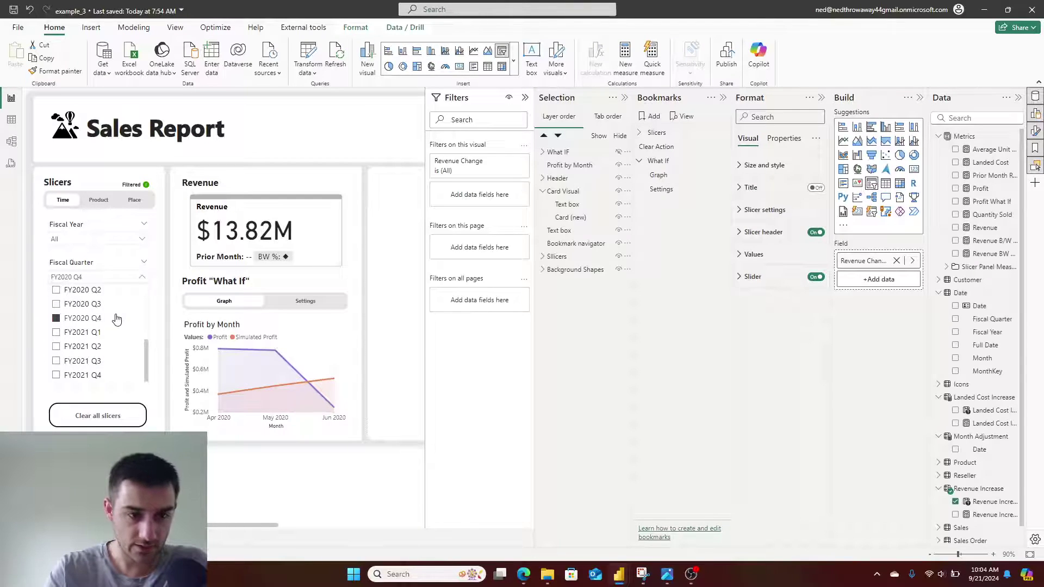
click(215, 521)
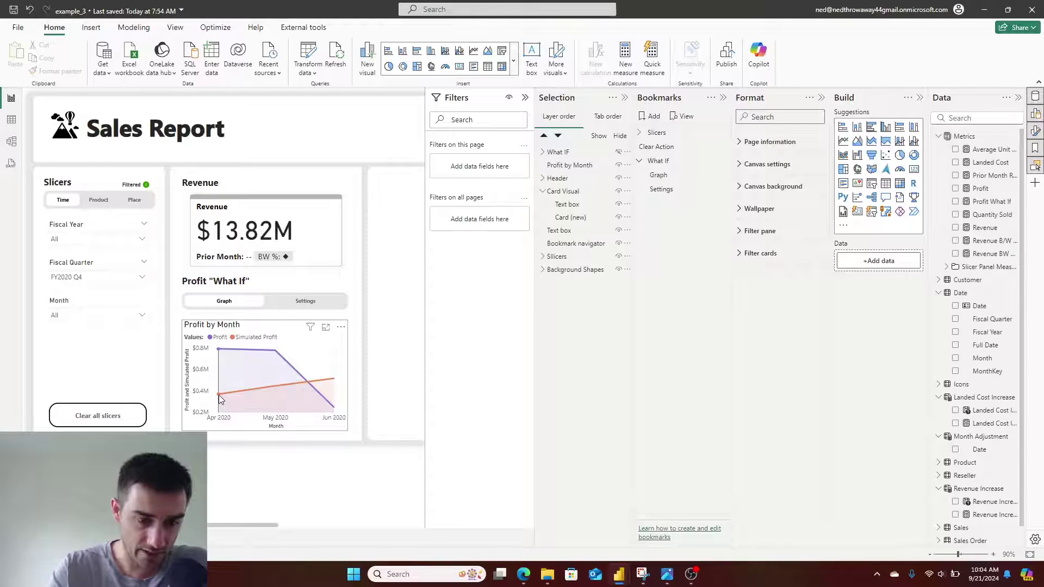
Switch the What If section to its settings sliders view
mouse_move(218, 395)
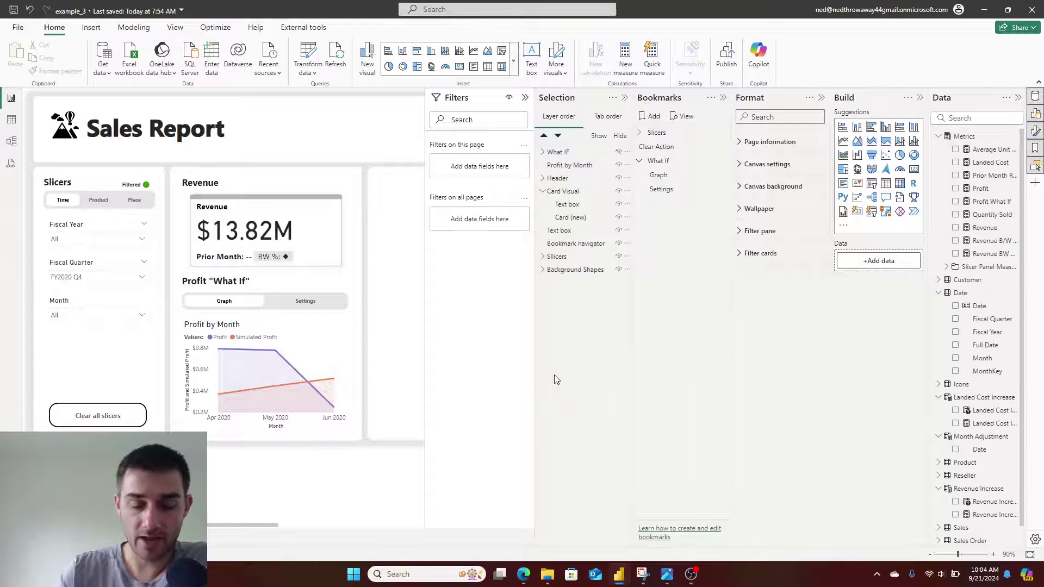
mouse_move(233, 359)
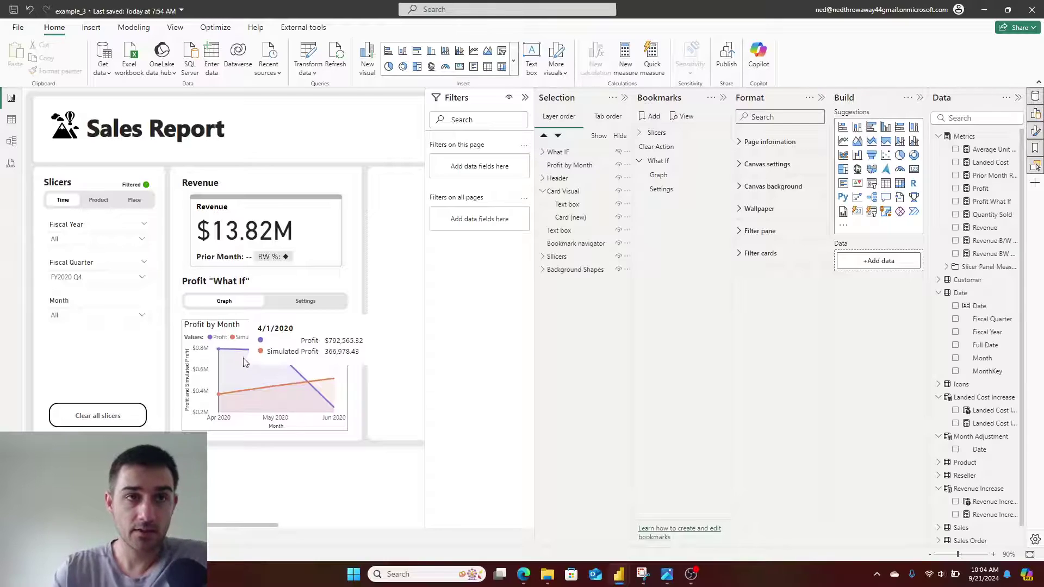
click(297, 303)
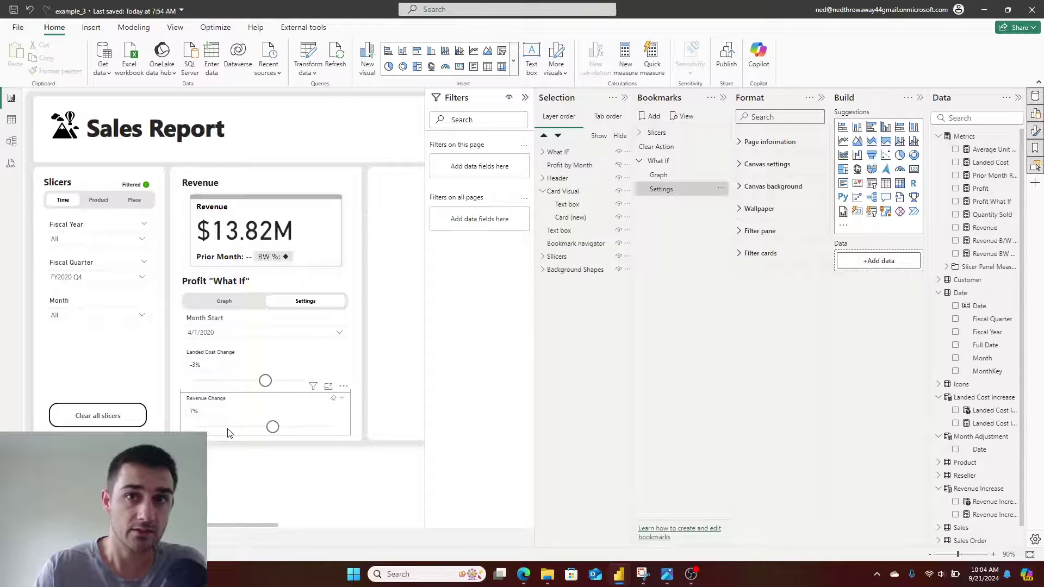
click(11, 120)
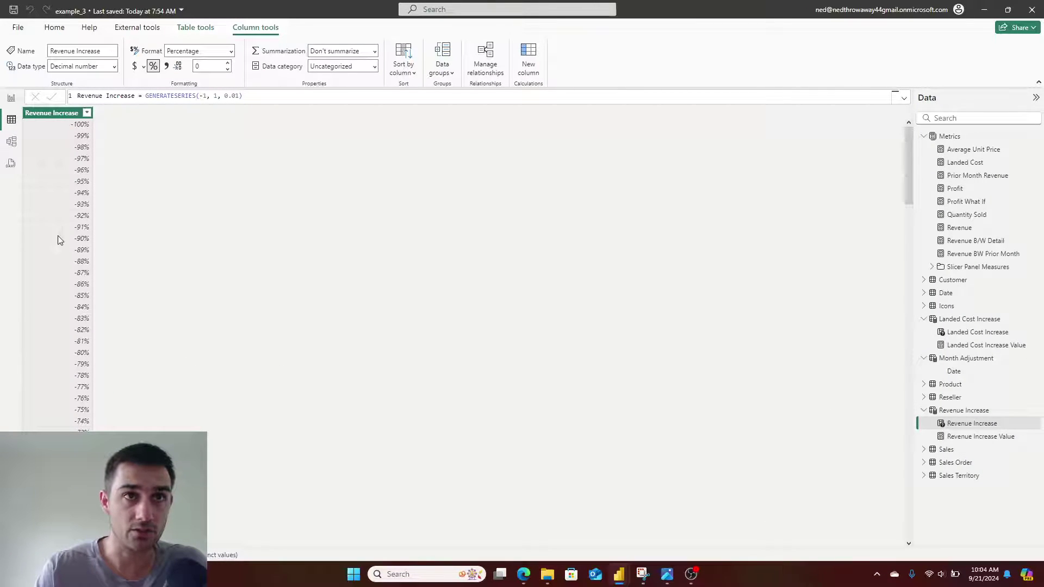
click(963, 375)
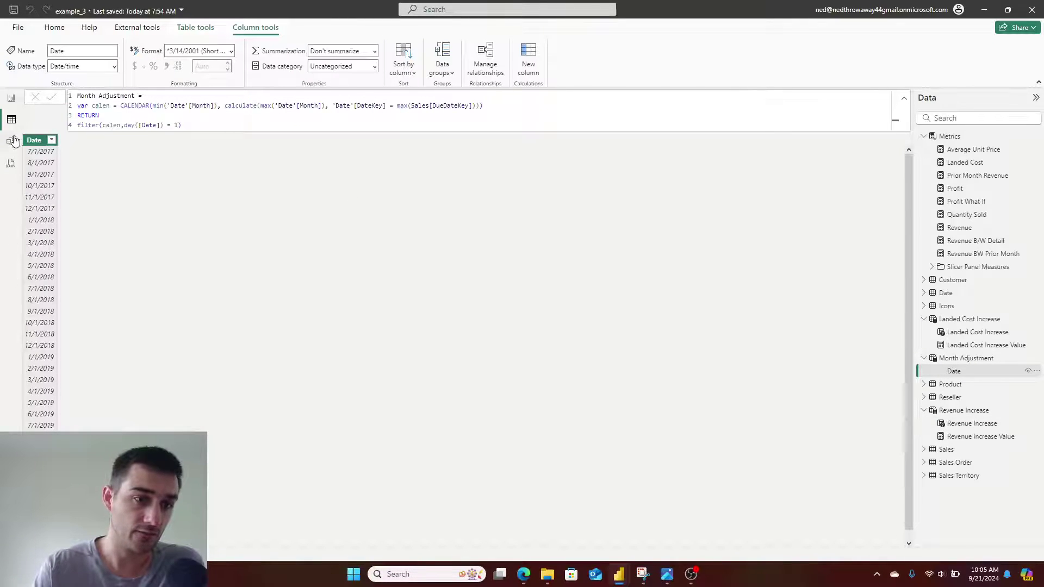
click(11, 98)
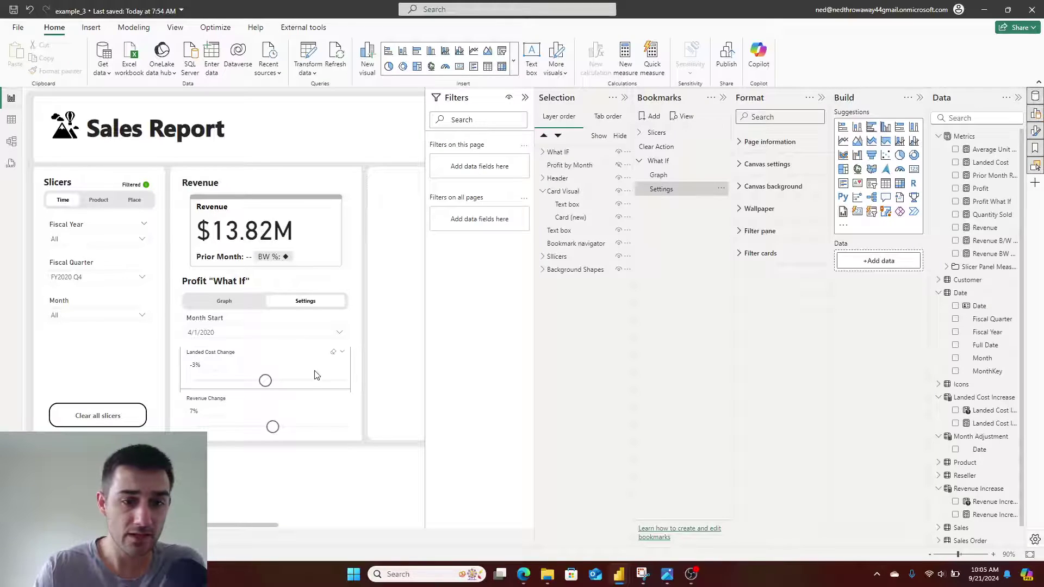
Apply the Graph bookmark to show Profit by Month for FY2020 Q4
ctrl+click(224, 300)
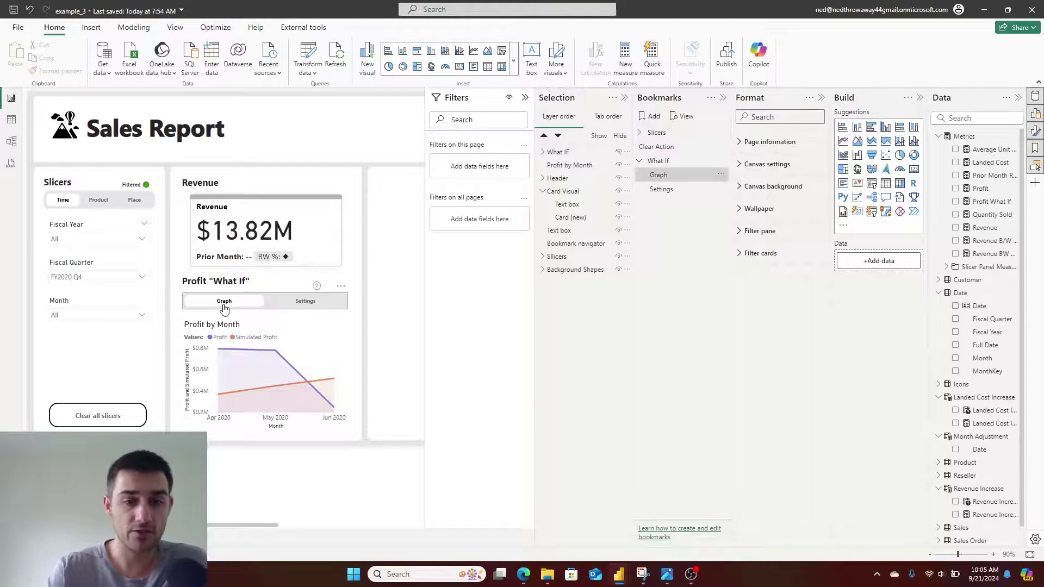